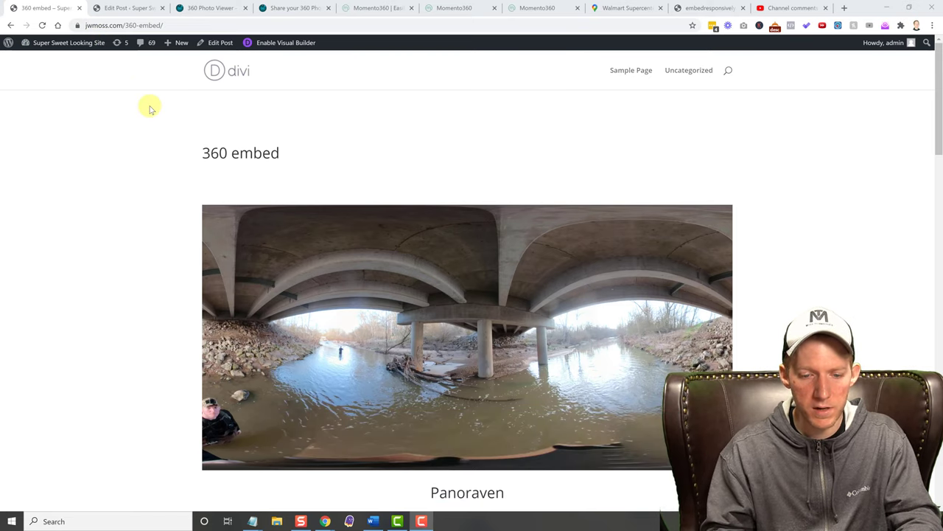
# Review the published 360 embed page from the flat 360 photo down to the Panoraven embed.
pyautogui.scroll(-1, 152, 213)
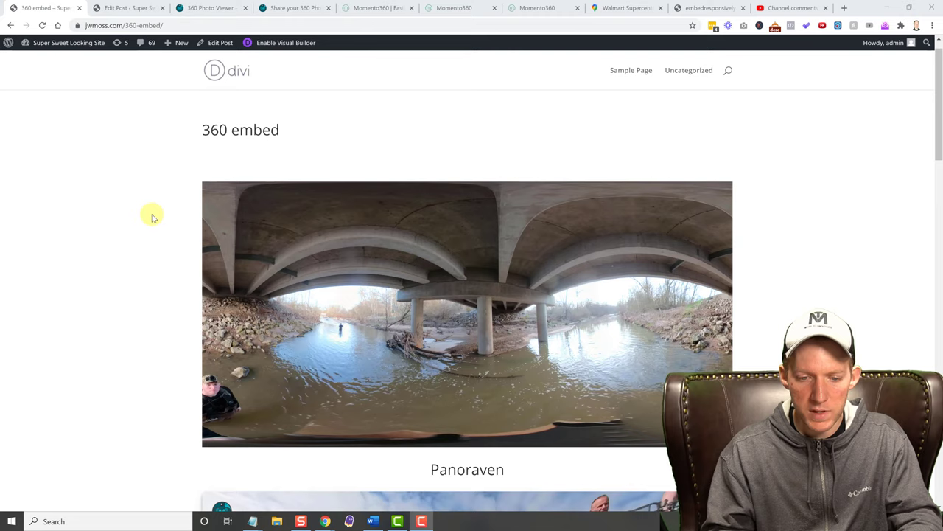
pyautogui.scroll(1, 152, 213)
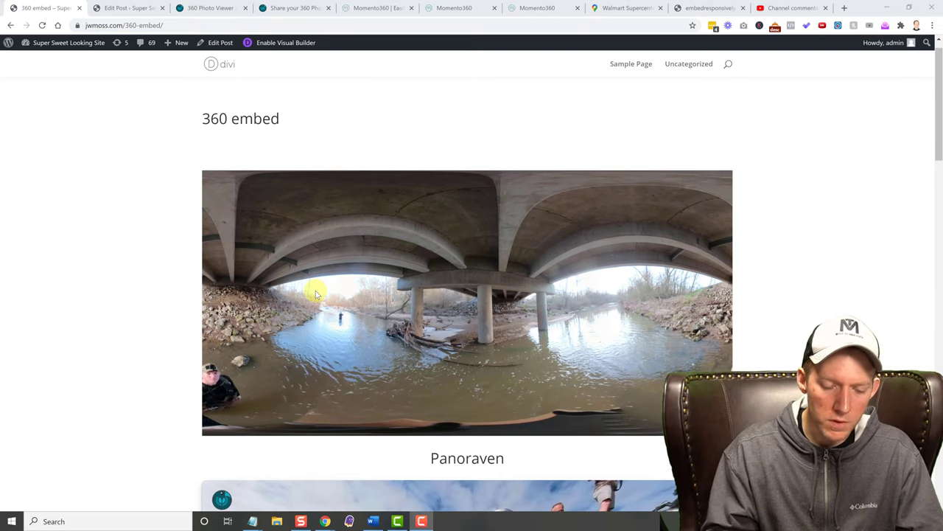
pyautogui.scroll(-1, 135, 319)
pyautogui.scroll(-2, 135, 320)
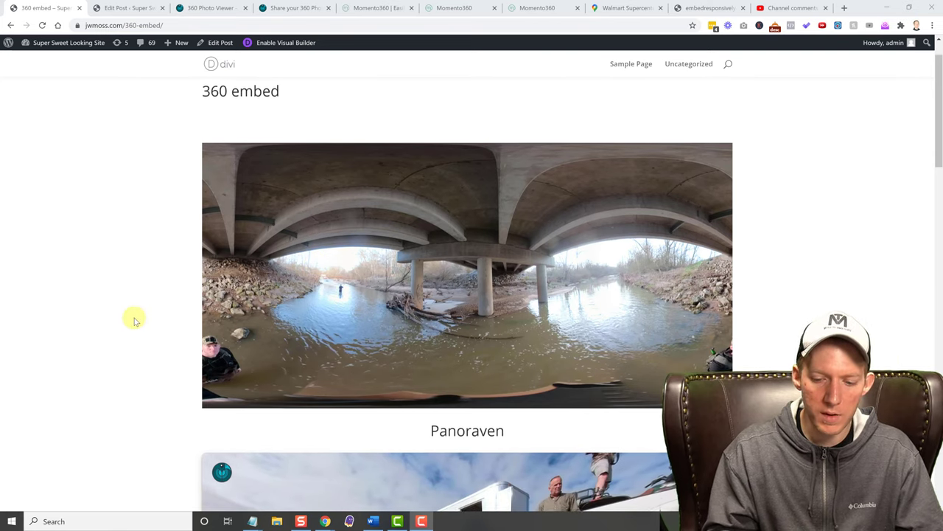
pyautogui.scroll(-1, 135, 319)
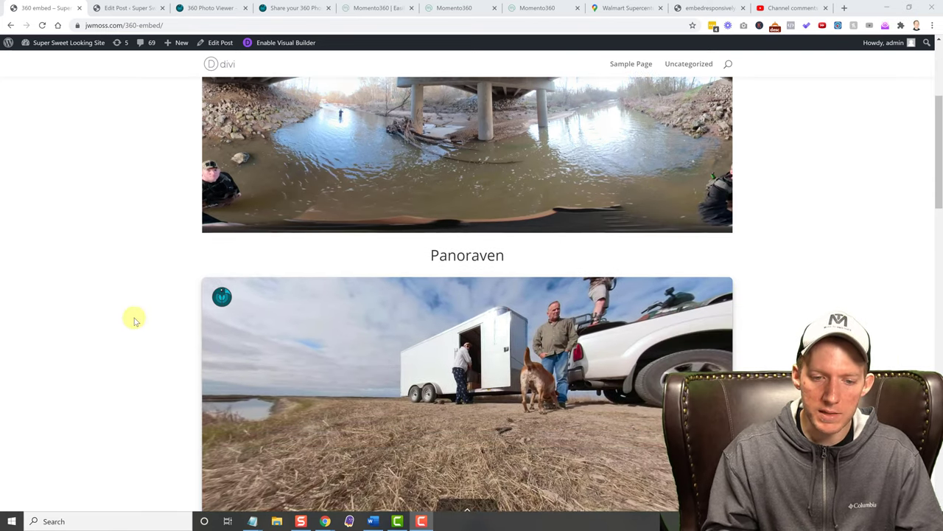
pyautogui.scroll(-1, 134, 320)
pyautogui.scroll(-1, 135, 320)
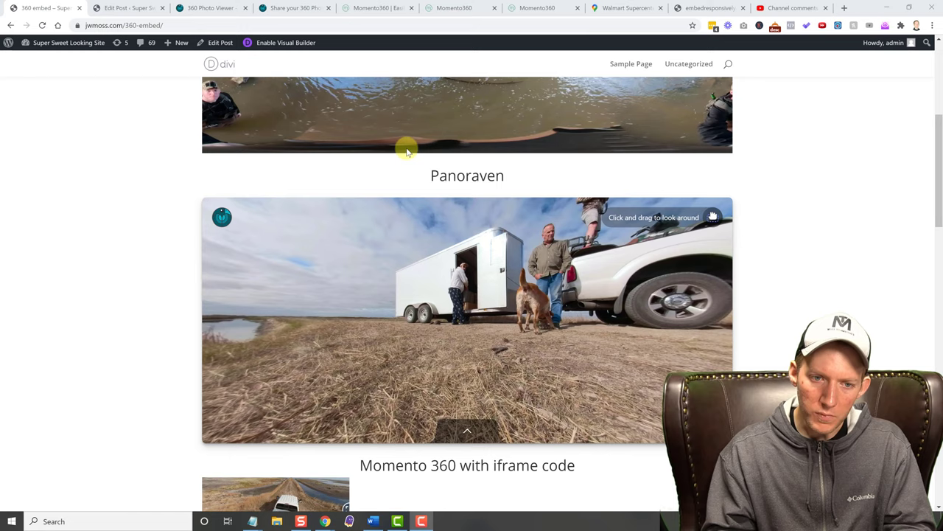
# Look over the Panoraven home page and the share page of the uploaded 360 photos.
pyautogui.click(224, 10)
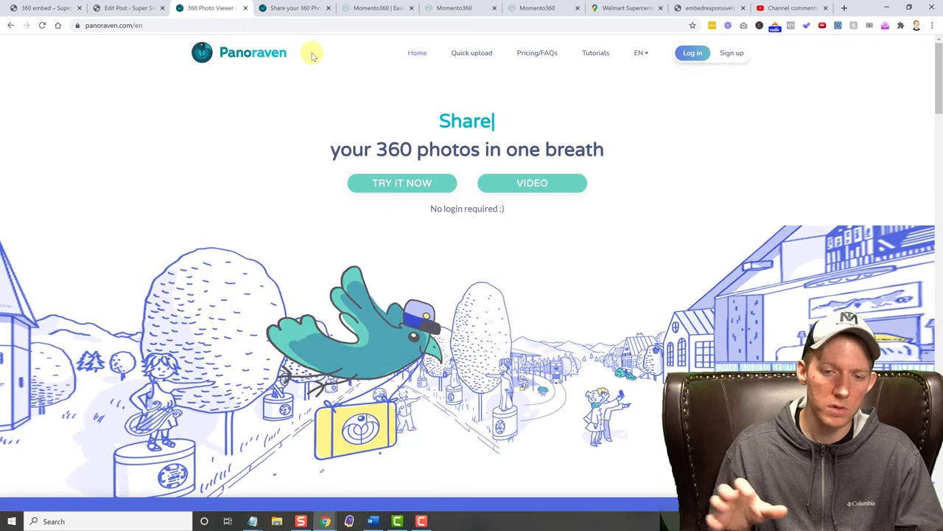
pyautogui.click(290, 10)
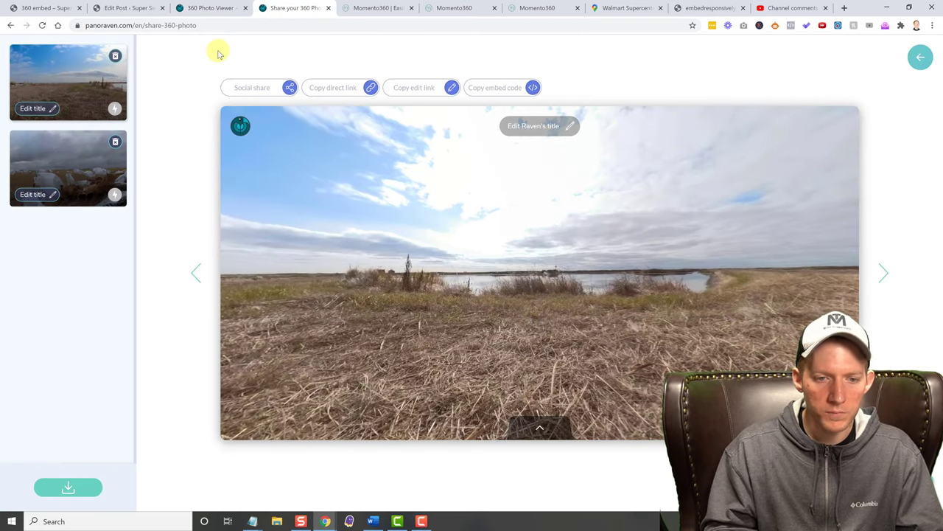
pyautogui.click(196, 9)
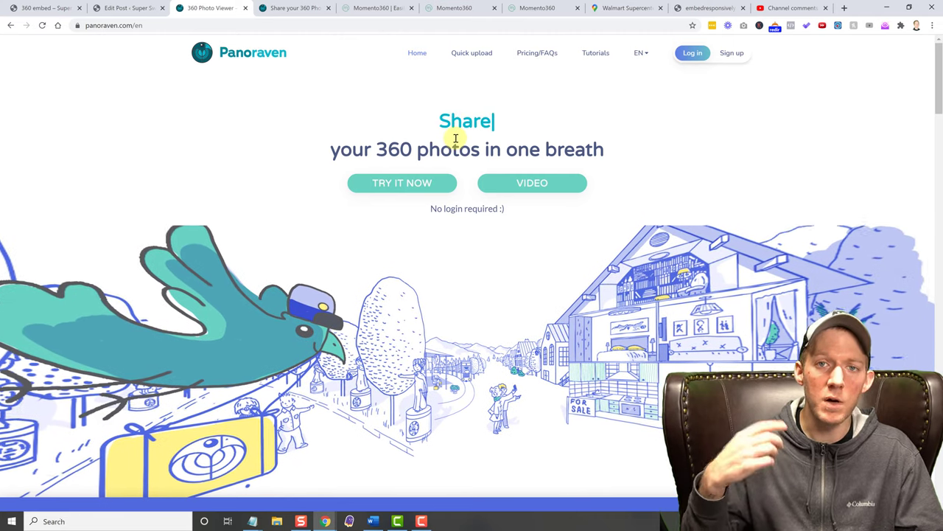
pyautogui.click(295, 7)
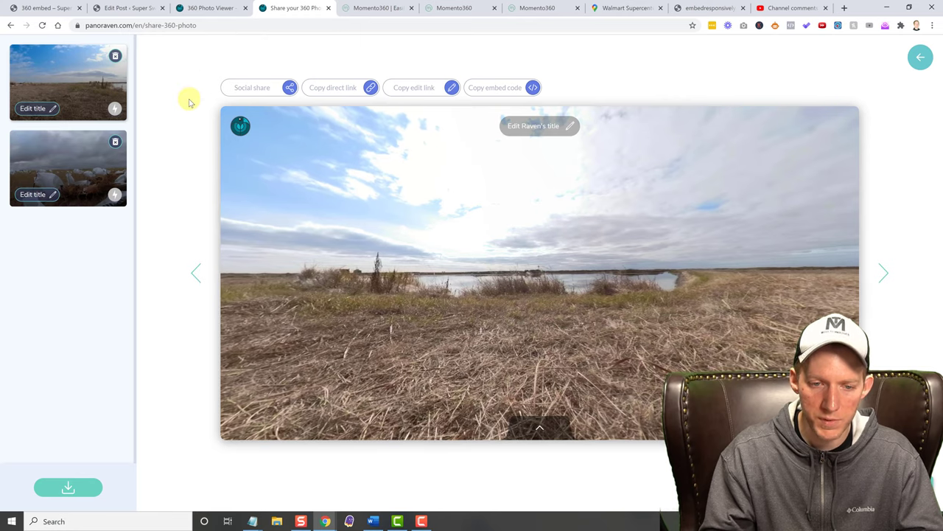
# Copy the direct link and the website embed code of the 360 photo in Panoraven.
pyautogui.moveTo(265, 89)
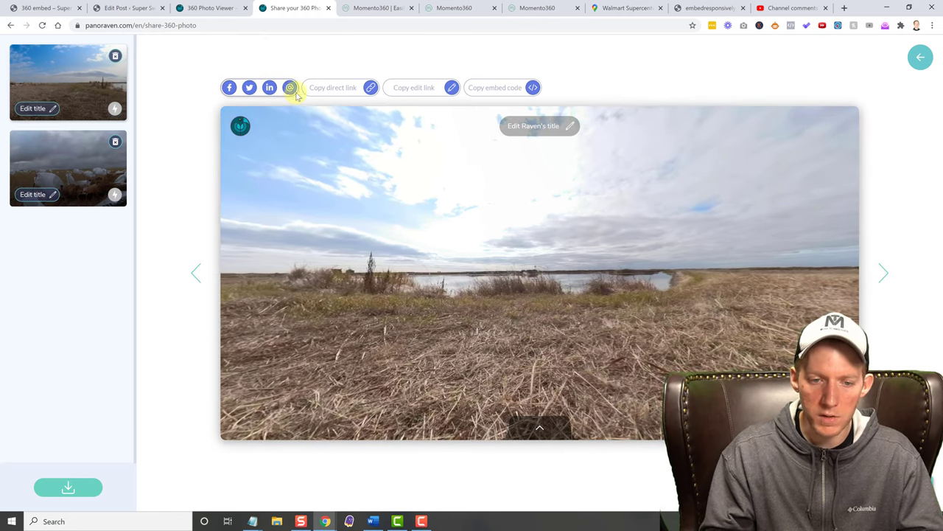
pyautogui.click(338, 89)
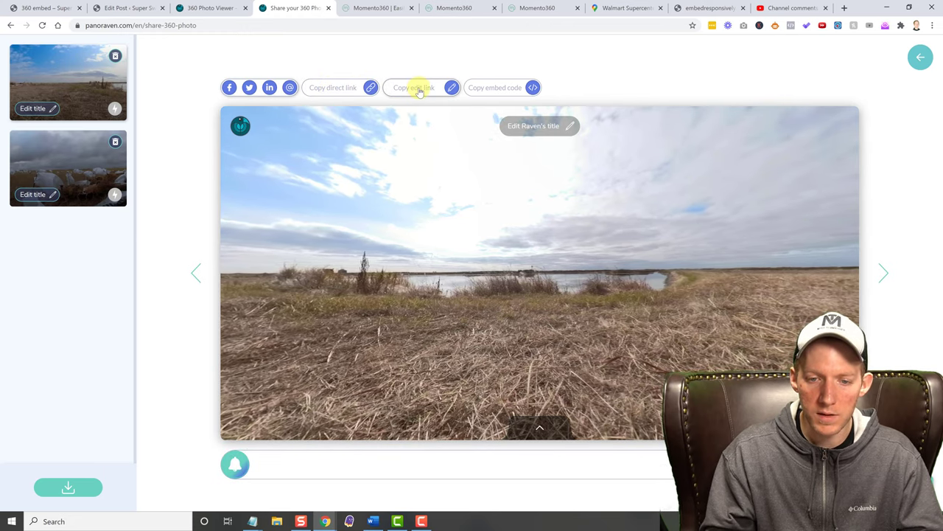
pyautogui.click(492, 90)
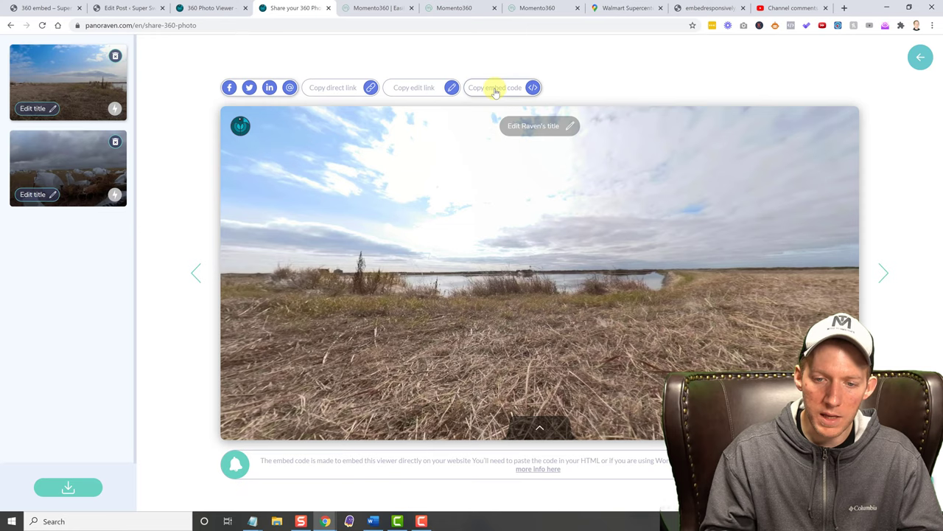
pyautogui.click(498, 90)
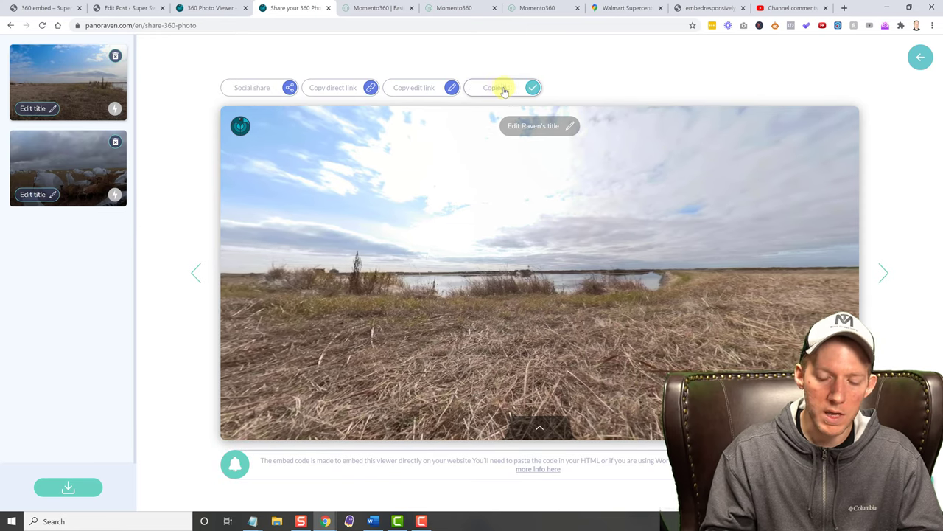
# Look around the 360 photo in the Panoraven viewer, from the lake past the trailer and truck to the open field.
pyautogui.moveTo(567, 246); pyautogui.dragTo(400, 217)
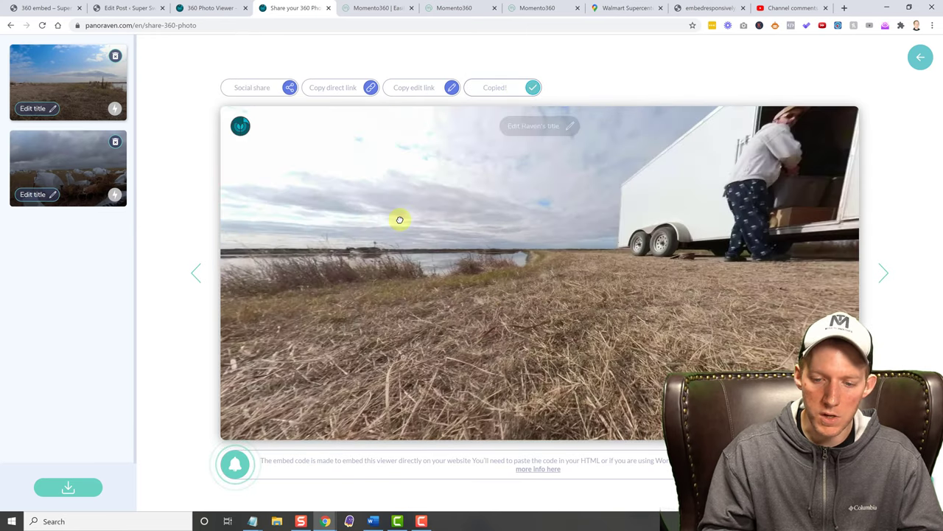
pyautogui.moveTo(538, 299); pyautogui.dragTo(697, 266)
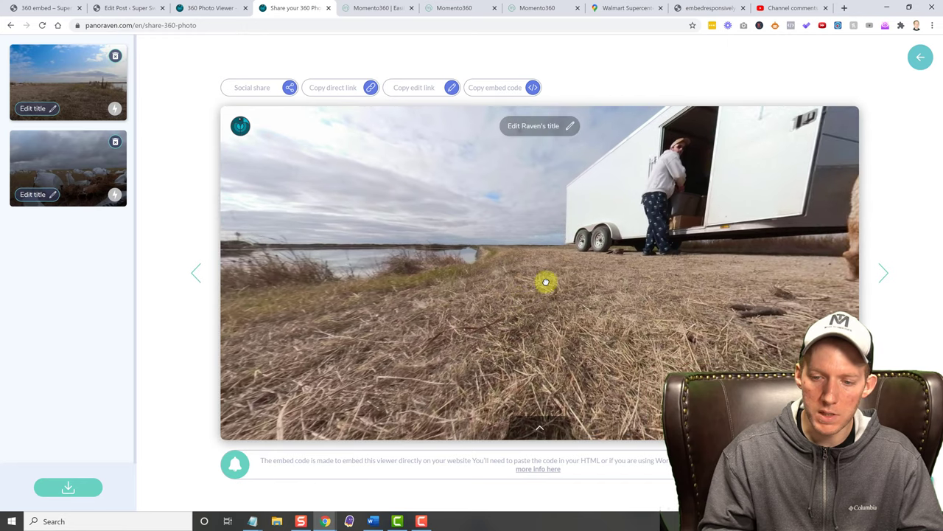
pyautogui.moveTo(545, 282); pyautogui.dragTo(543, 252)
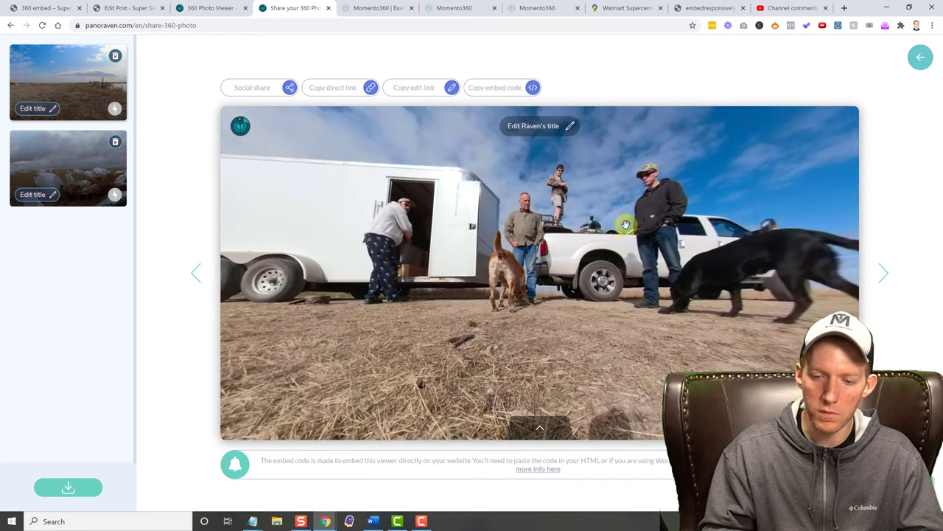
pyautogui.moveTo(626, 222); pyautogui.dragTo(443, 266)
pyautogui.moveTo(488, 228); pyautogui.dragTo(440, 221)
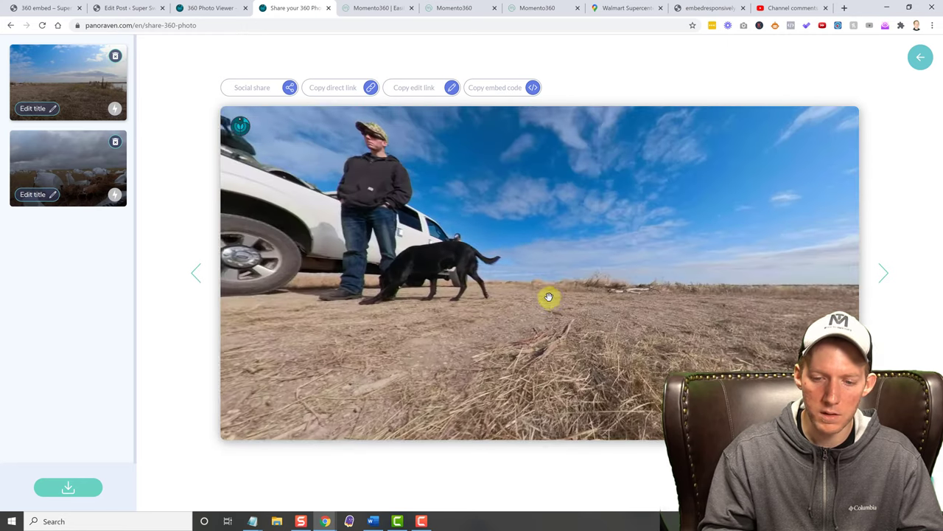
pyautogui.moveTo(572, 201); pyautogui.dragTo(398, 261)
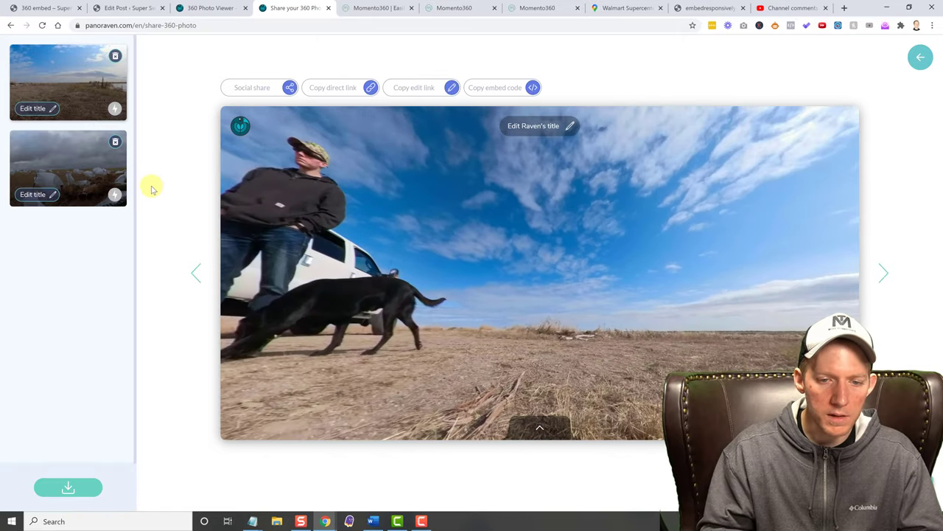
# Copy the photo's embed code again and open the settings of the PanoRaven module in the 360 embed post.
pyautogui.click(499, 89)
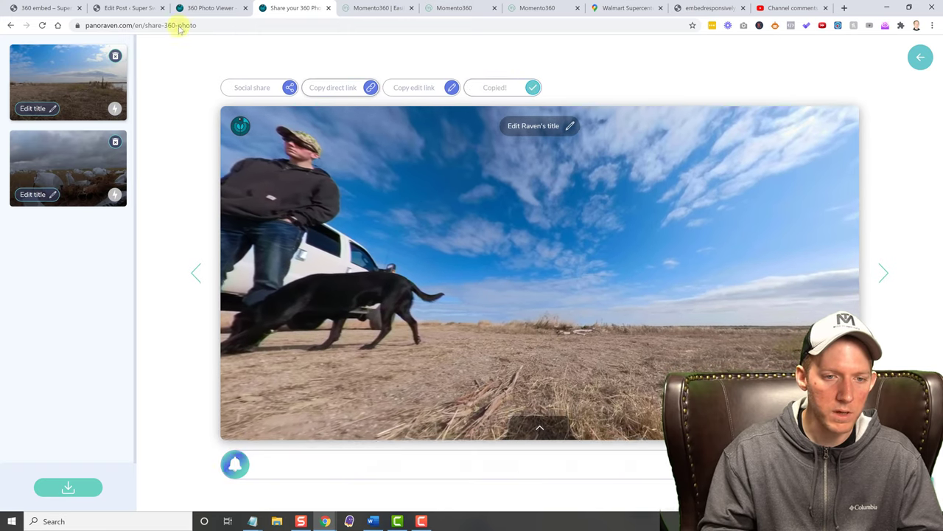
pyautogui.click(133, 8)
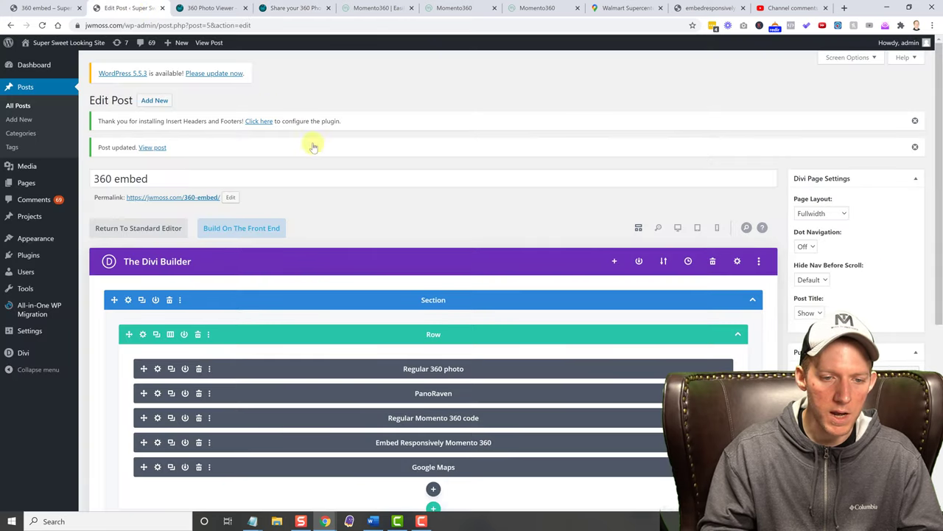
pyautogui.scroll(-1, 445, 223)
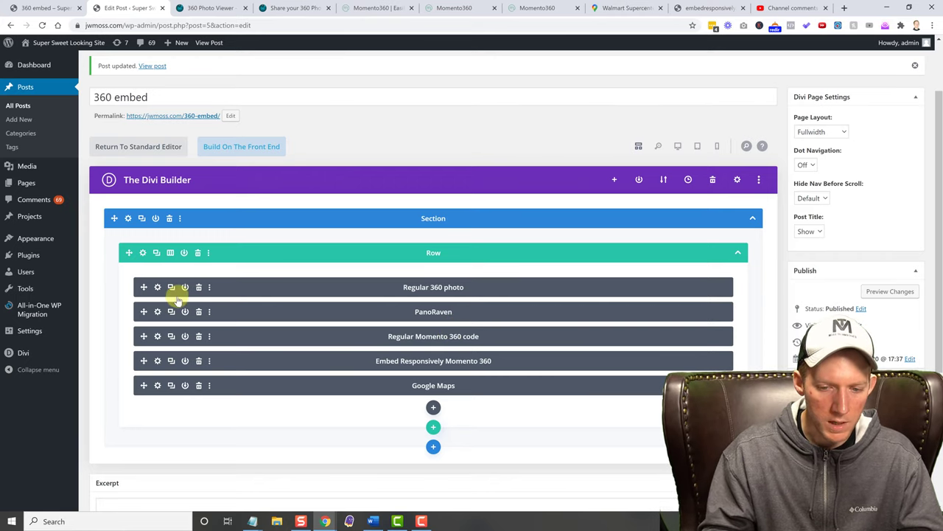
pyautogui.click(157, 312)
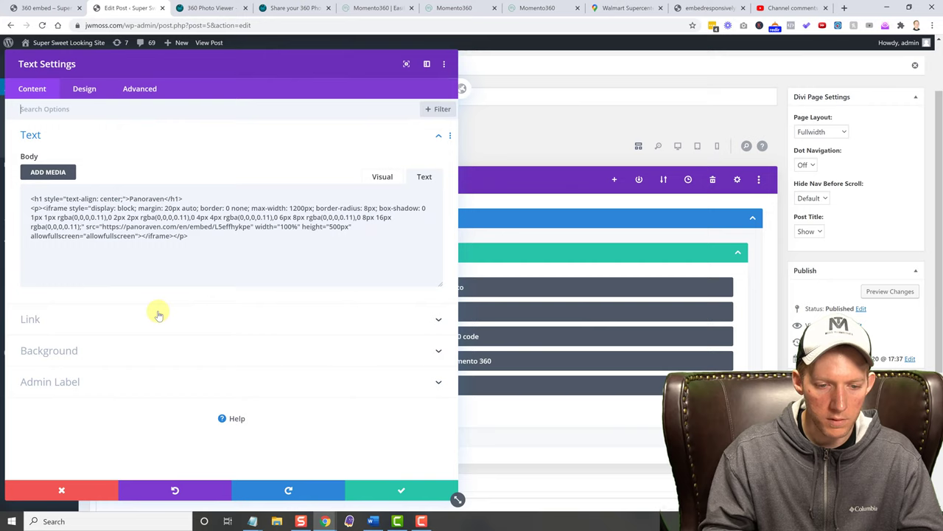
# Check the PanoRaven module's body in the Visual and Text views and close its settings without saving.
pyautogui.click(375, 181)
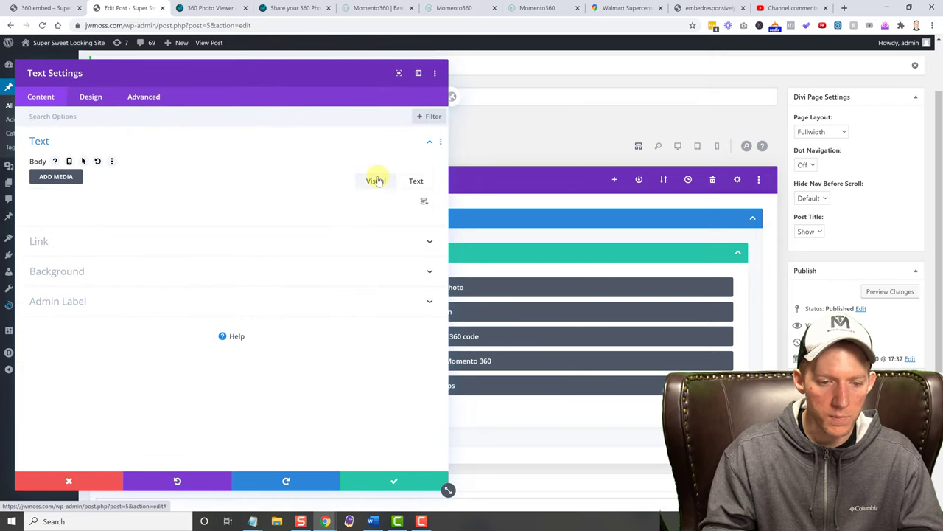
pyautogui.click(413, 184)
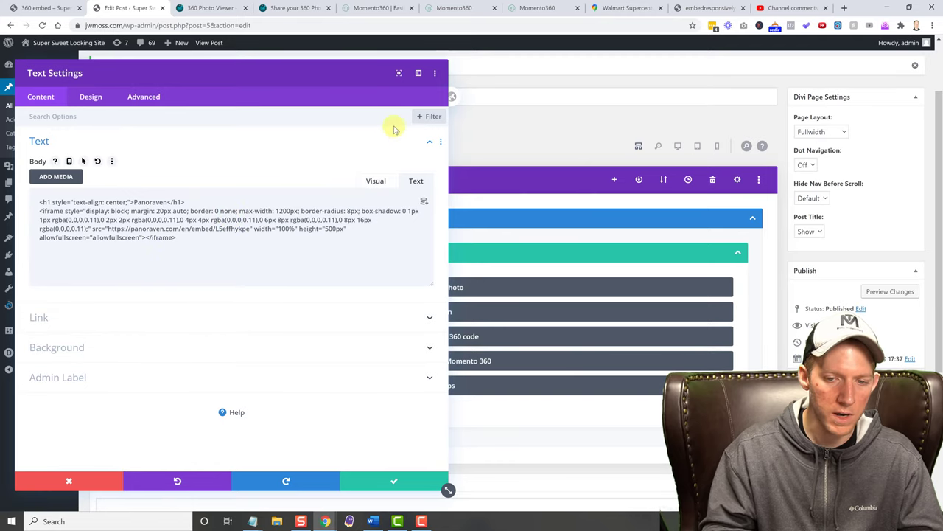
pyautogui.click(73, 480)
# Return to the published 360 embed page and look around the Panoraven photo, both embedded and in full screen.
pyautogui.click(209, 9)
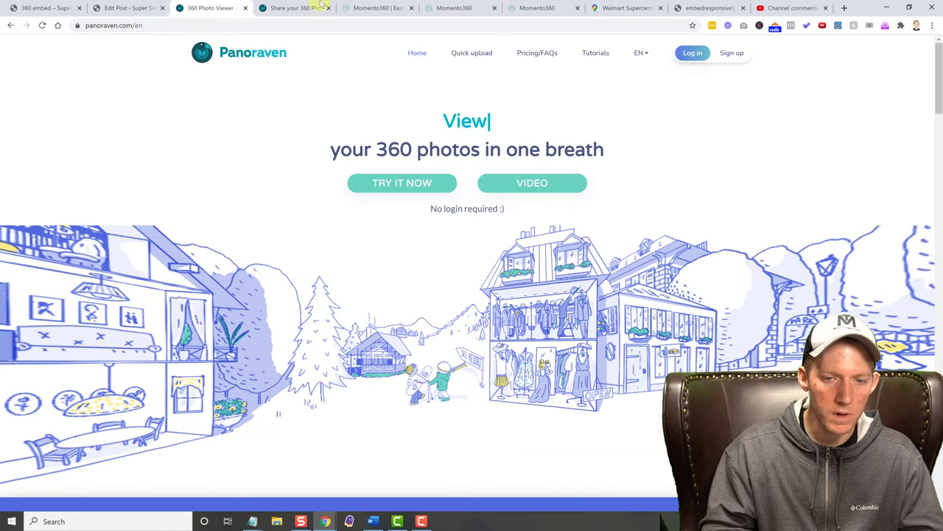
pyautogui.click(27, 6)
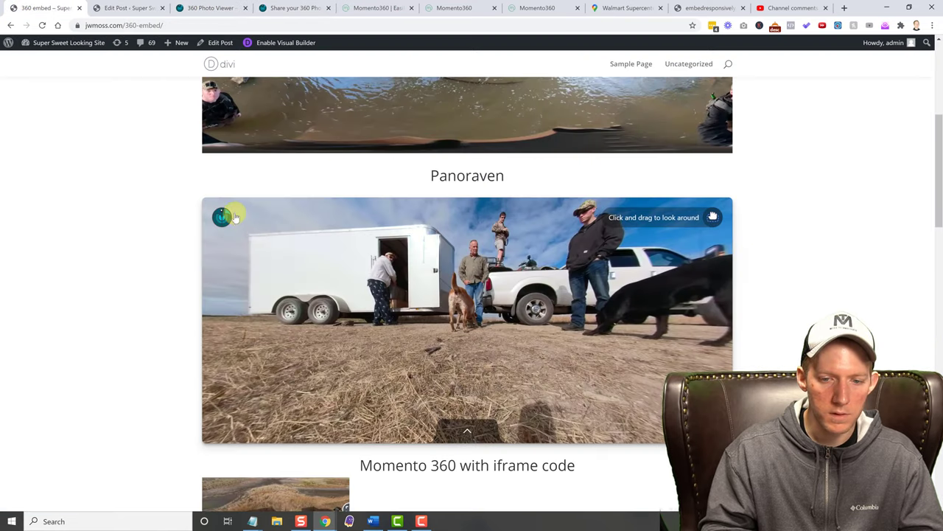
pyautogui.scroll(1, 161, 228)
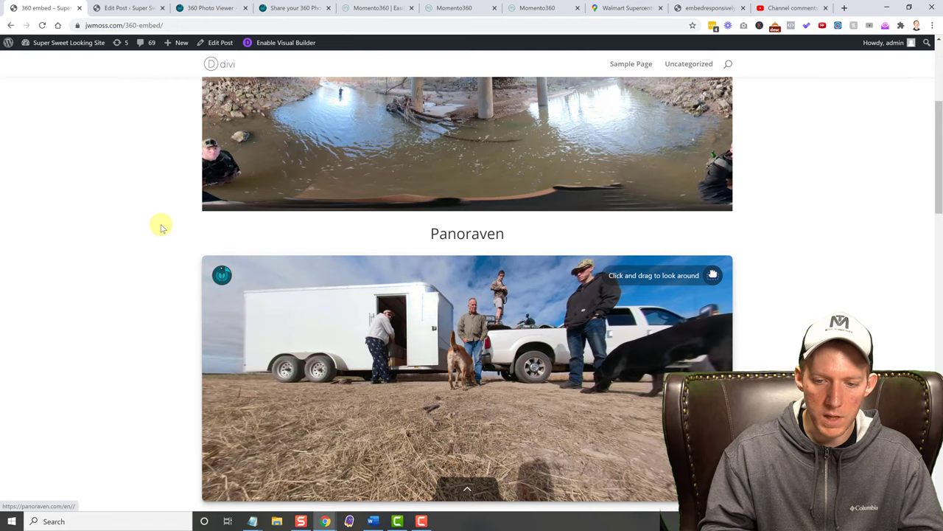
pyautogui.scroll(-1, 174, 269)
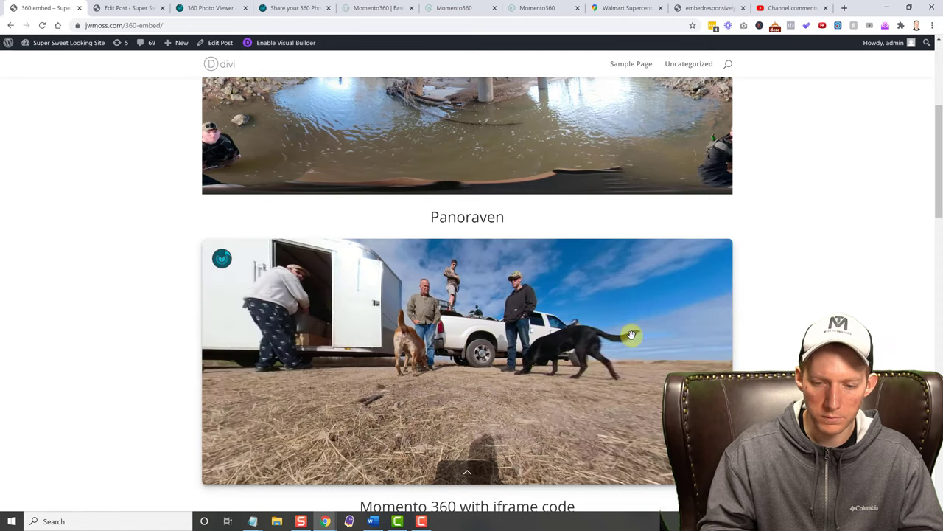
pyautogui.moveTo(577, 305); pyautogui.dragTo(587, 415)
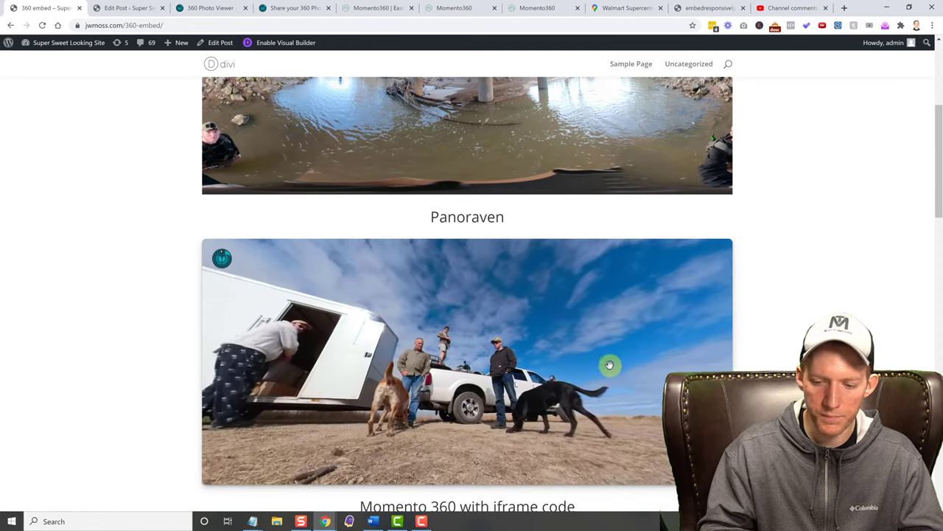
pyautogui.click(664, 461)
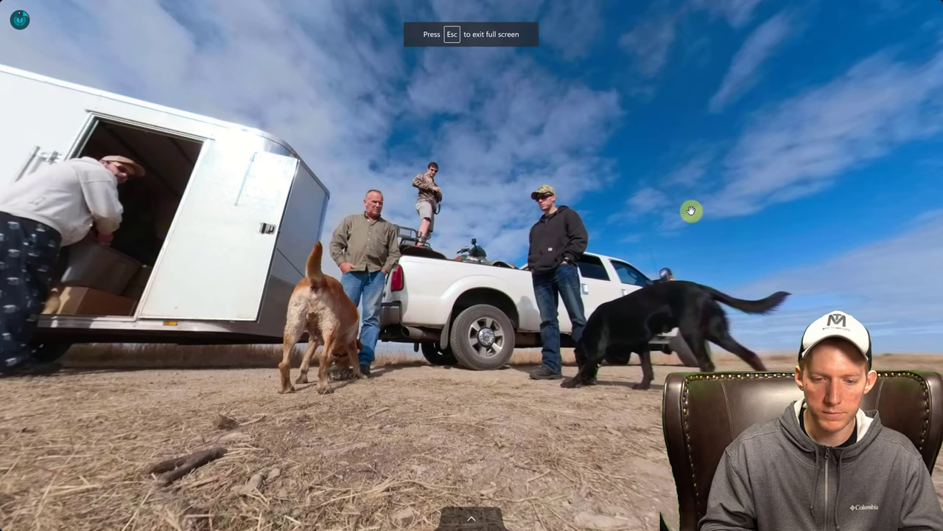
pyautogui.moveTo(691, 211); pyautogui.dragTo(286, 178)
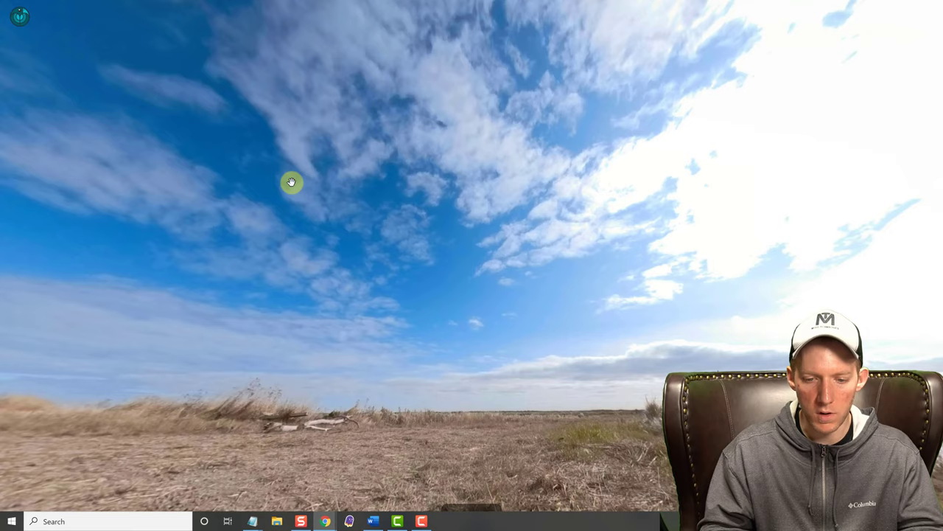
pyautogui.press('Escape')
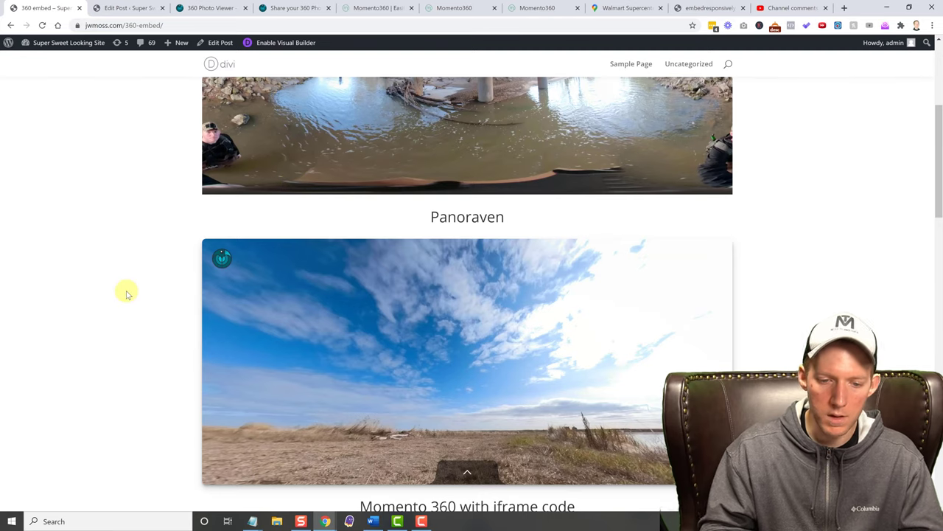
# Compare the Panoraven embed with the Momento 360 iframe embed below it and go back to the Panoraven home page.
pyautogui.scroll(-1, 126, 291)
pyautogui.scroll(-1, 126, 293)
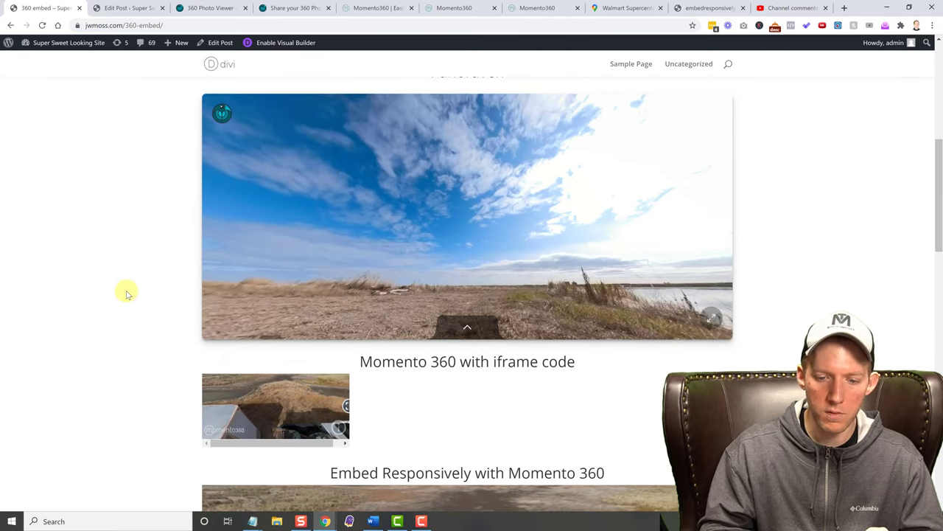
pyautogui.scroll(1, 126, 293)
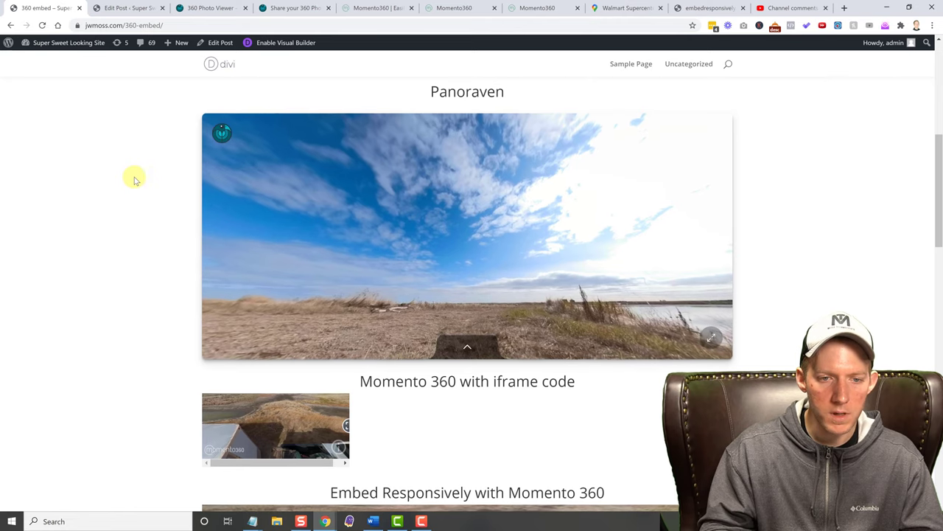
pyautogui.click(223, 10)
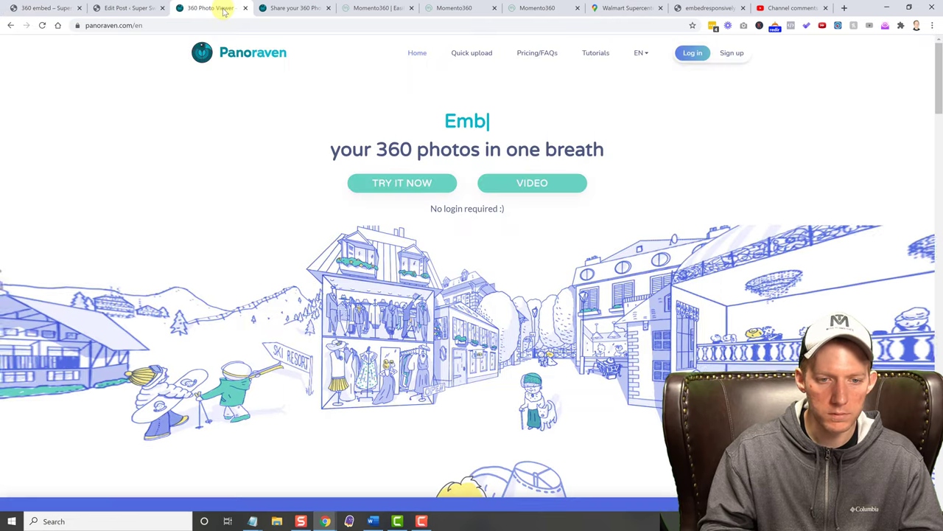
# Switch the published page's Panoraven embed to its second photo, the cloudy field with white decoys, and look around it.
pyautogui.click(274, 8)
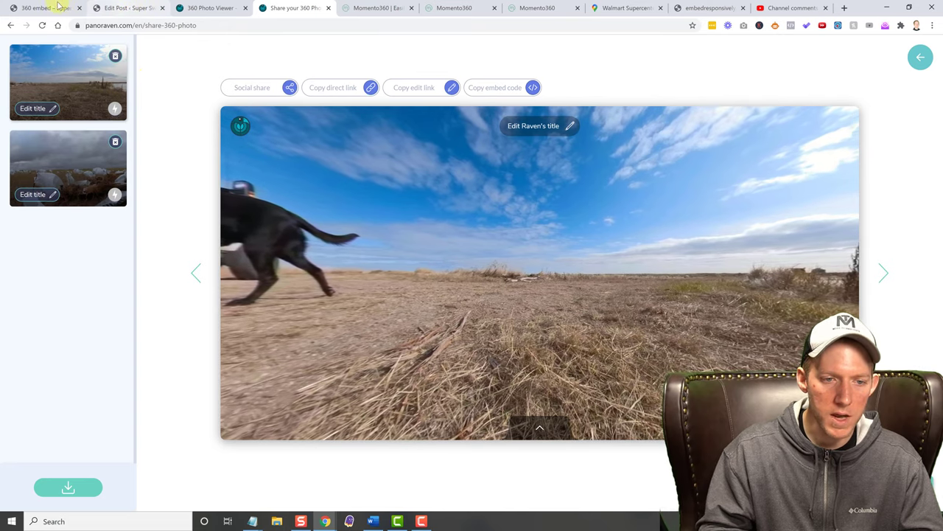
pyautogui.click(59, 8)
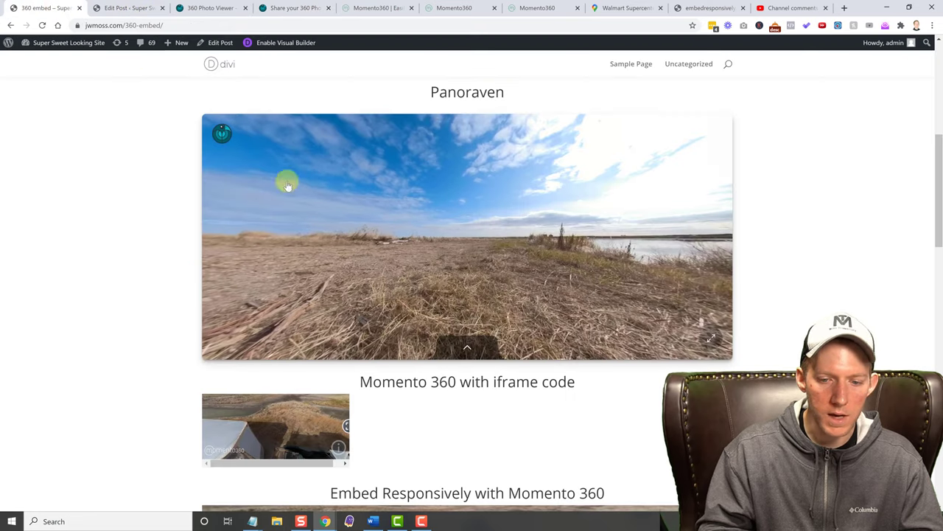
pyautogui.click(469, 347)
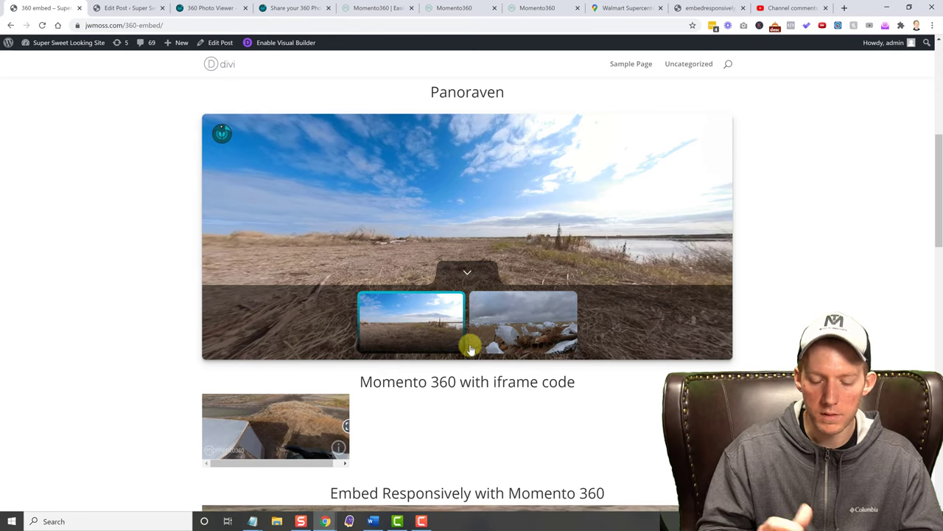
pyautogui.click(521, 329)
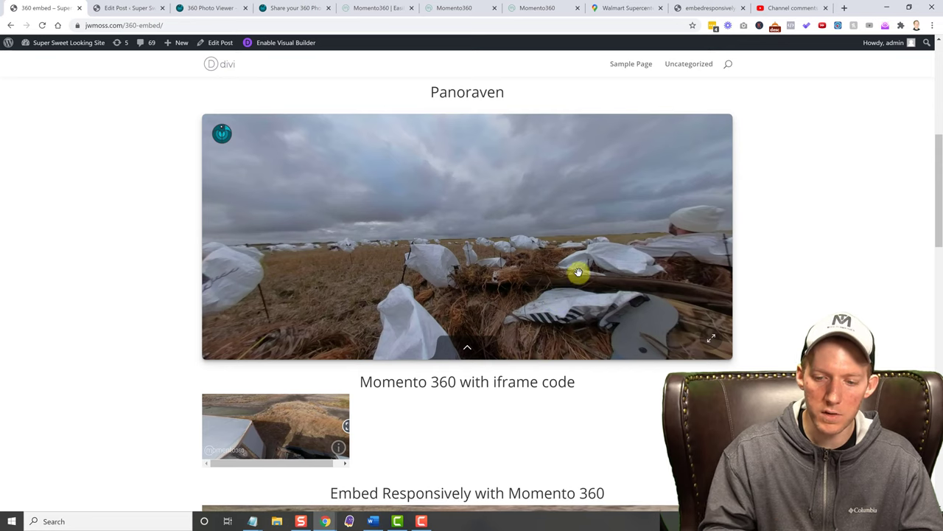
pyautogui.moveTo(491, 265); pyautogui.dragTo(662, 233)
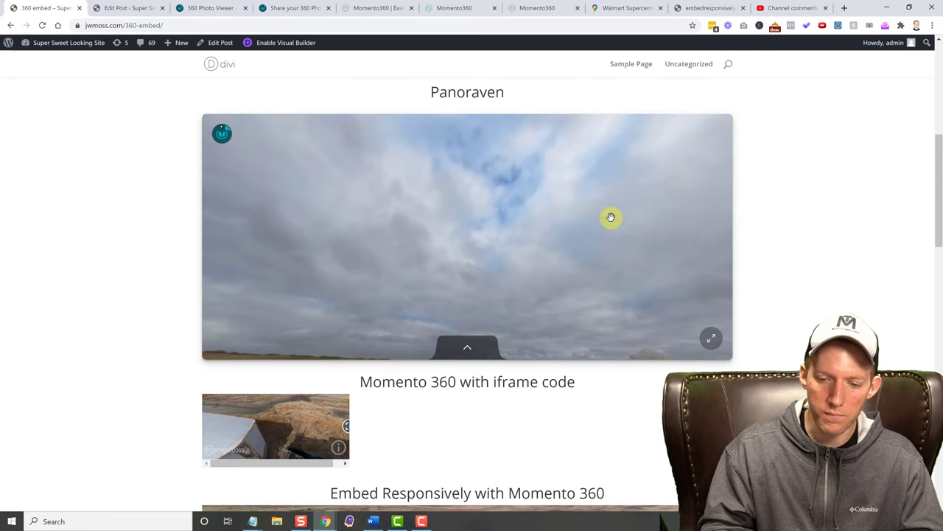
pyautogui.moveTo(671, 270); pyautogui.dragTo(543, 281)
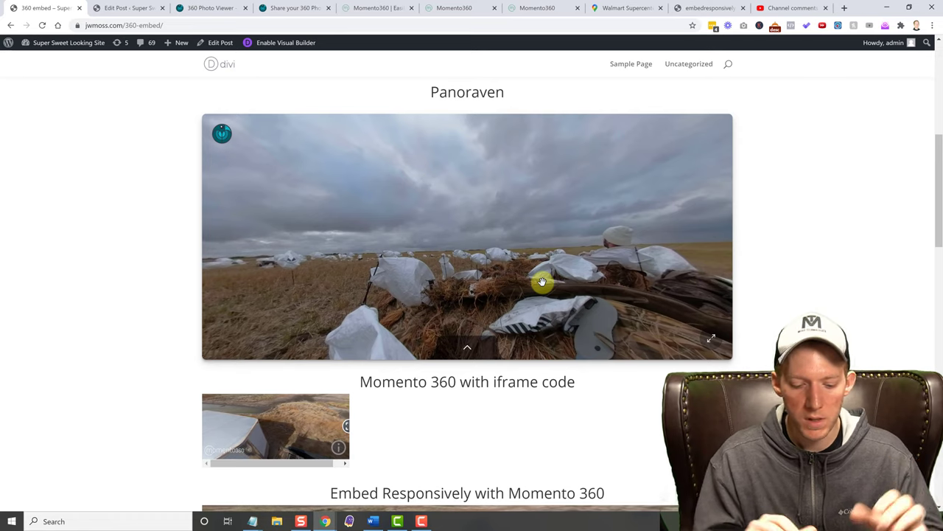
pyautogui.moveTo(542, 282); pyautogui.dragTo(442, 255)
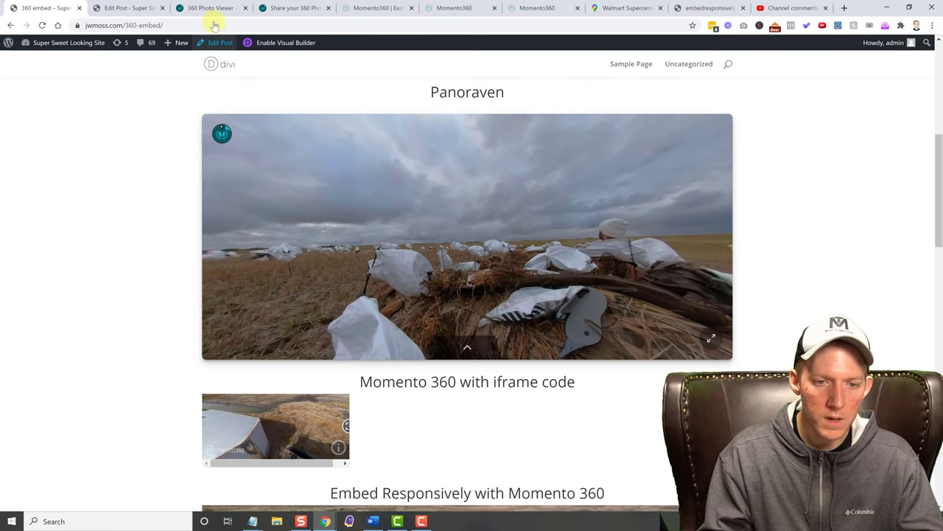
# Revisit the Panoraven share and home pages, then view the two Momento 360 embeds on the published 360 embed page.
pyautogui.click(272, 8)
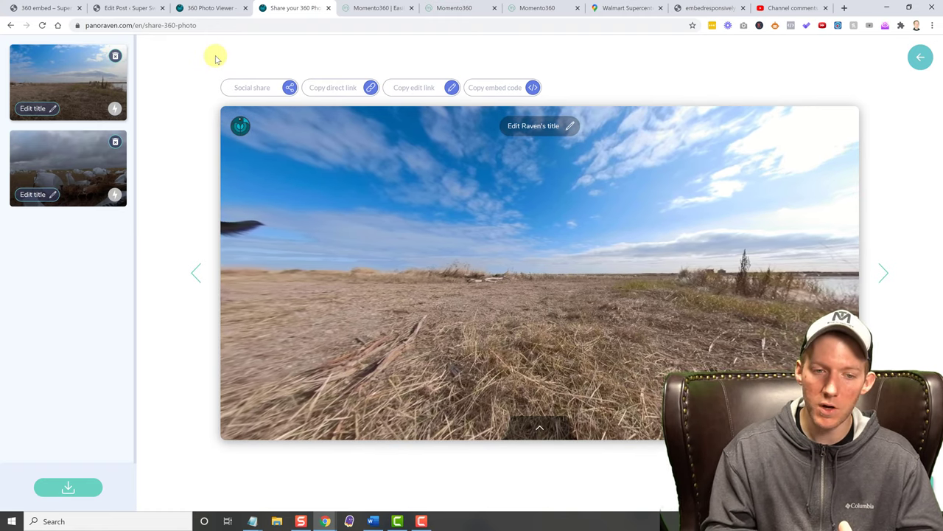
pyautogui.click(213, 9)
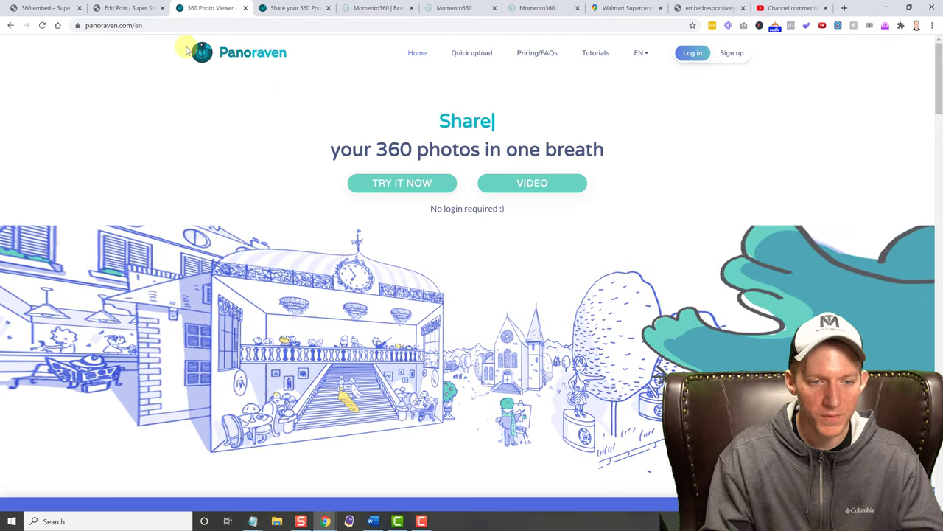
pyautogui.click(44, 8)
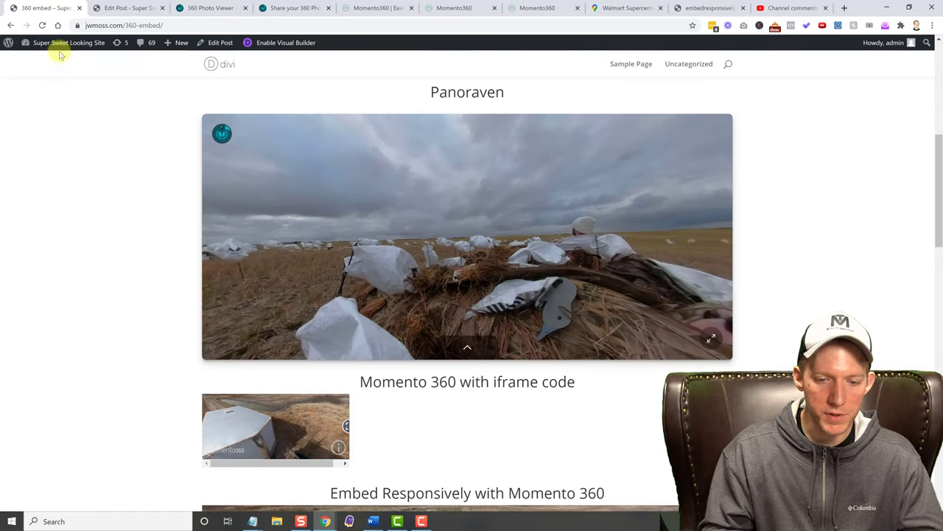
pyautogui.scroll(-2, 118, 278)
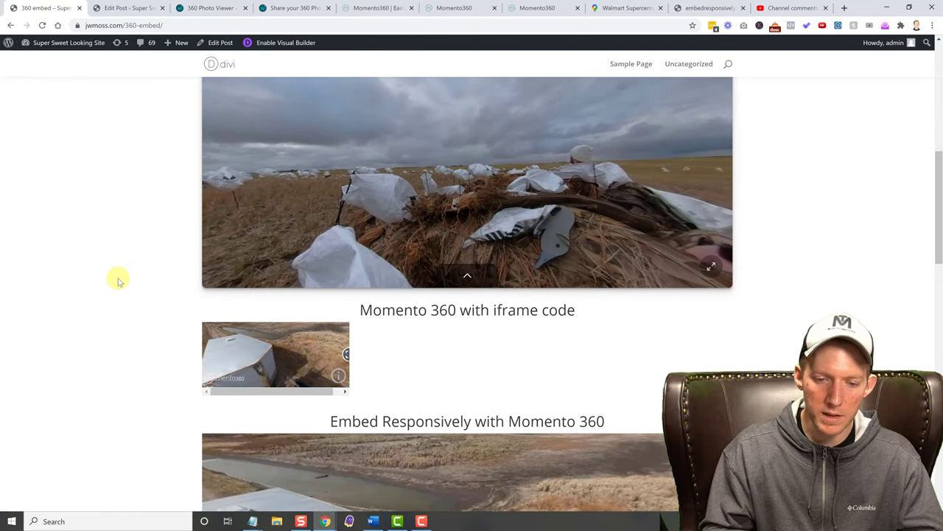
pyautogui.scroll(-1, 118, 279)
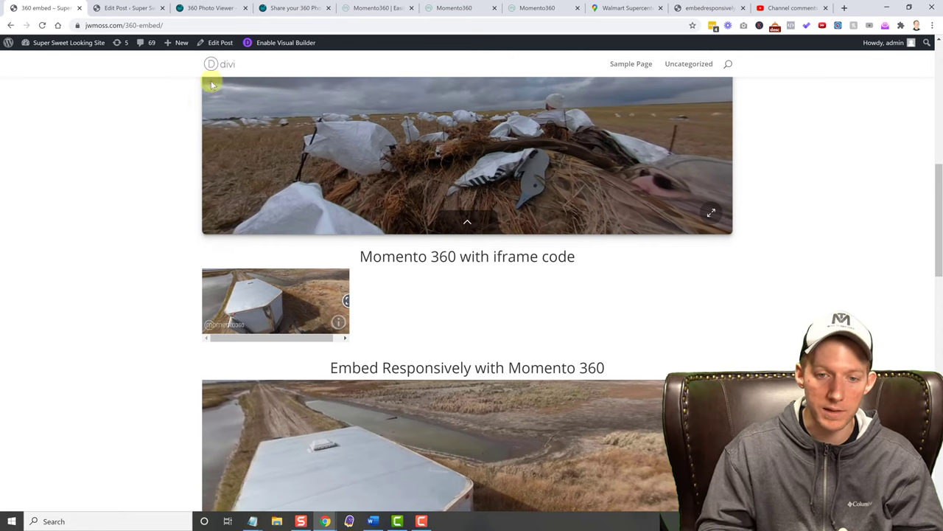
# Review the Momento360 pricing plans, comparing storage, upload limits and the Free plan's embed watermark.
pyautogui.click(380, 8)
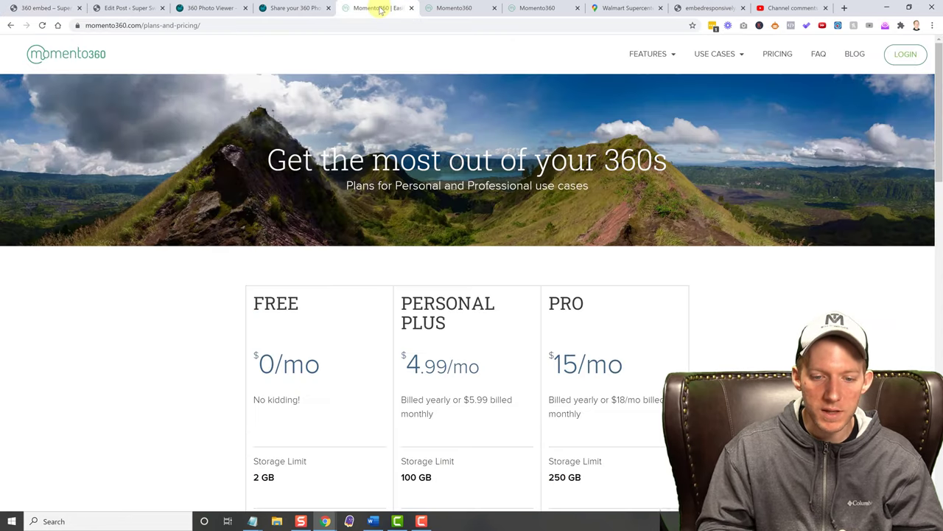
pyautogui.scroll(-1, 167, 326)
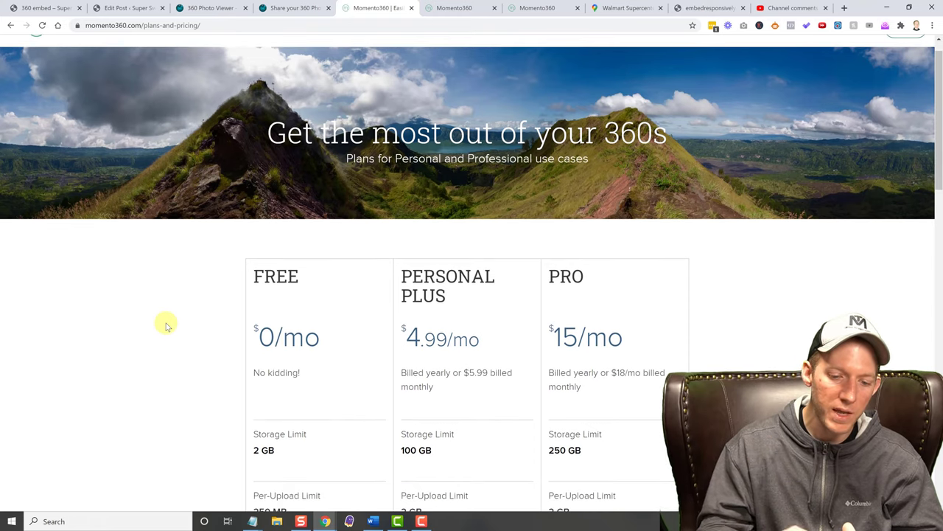
pyautogui.scroll(-2, 165, 323)
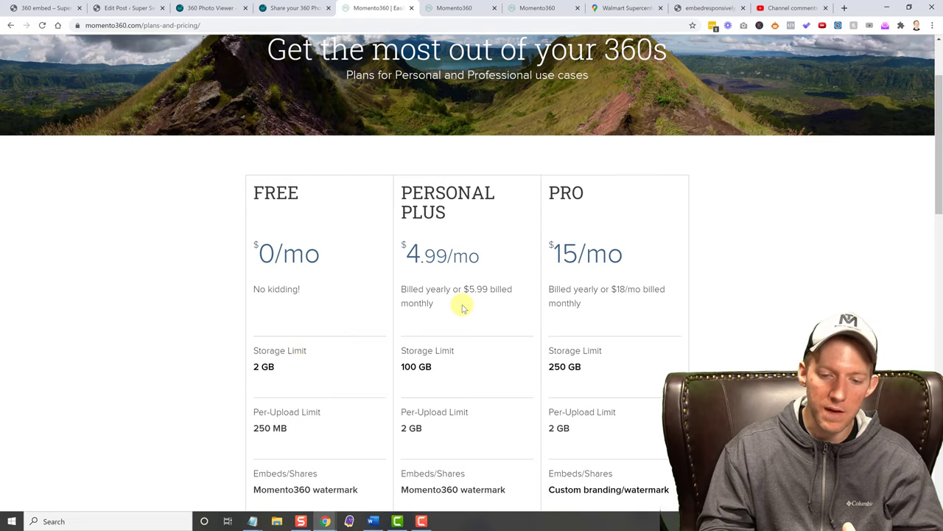
pyautogui.scroll(-1, 344, 317)
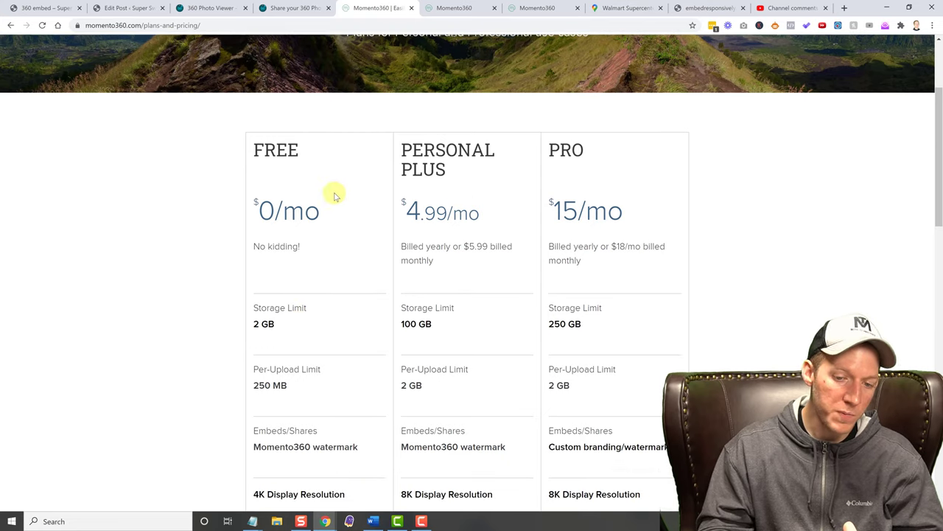
pyautogui.scroll(-2, 179, 332)
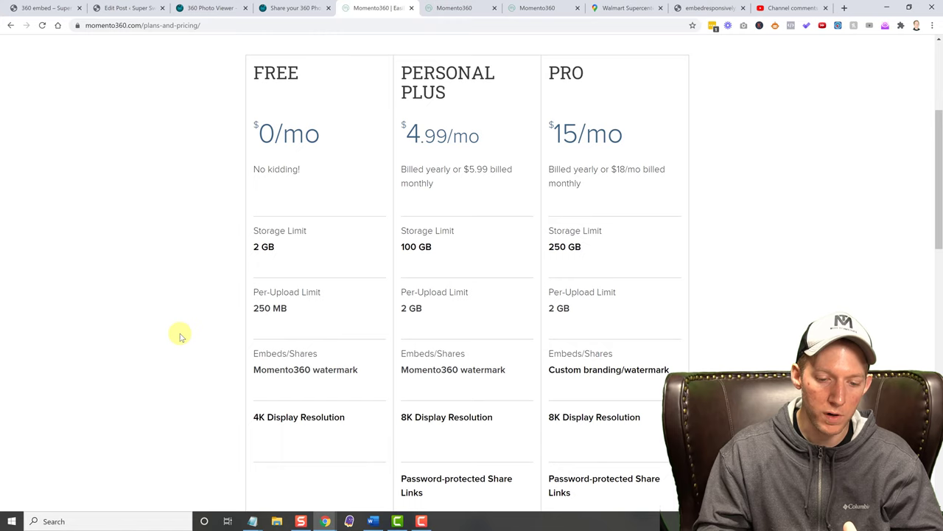
pyautogui.moveTo(254, 365); pyautogui.dragTo(369, 374)
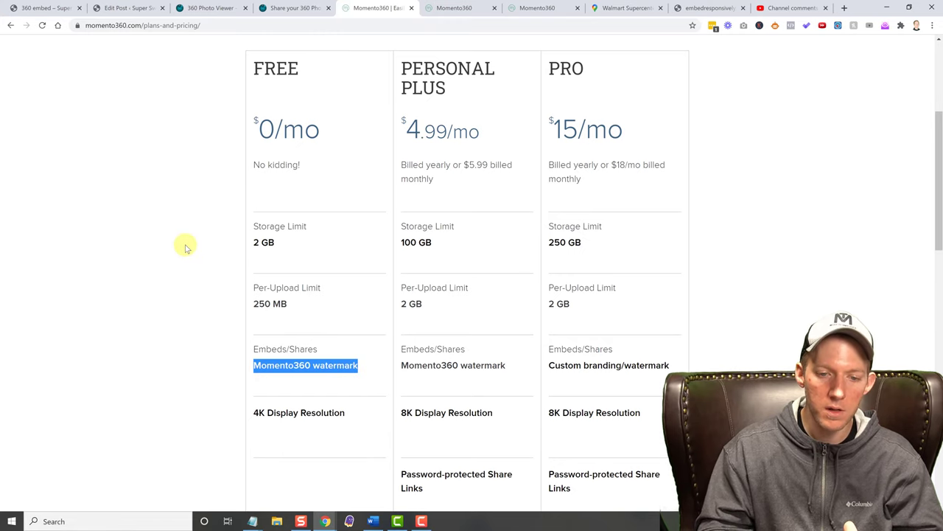
pyautogui.scroll(3, 185, 244)
pyautogui.scroll(1, 185, 247)
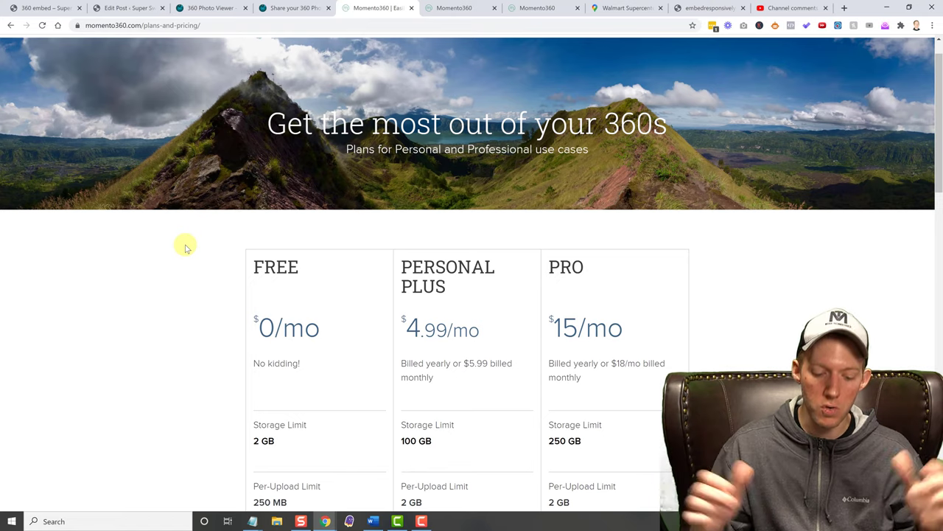
# Go from the Momento360 media library to the opened PHOTO 0812, close its annotation card and check the viewer's annotation and autoplay options.
pyautogui.click(445, 7)
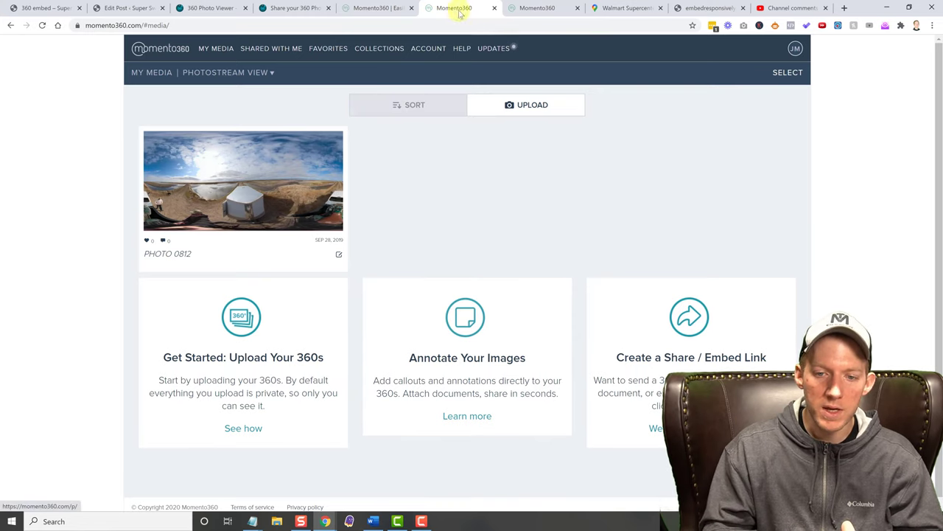
pyautogui.click(376, 8)
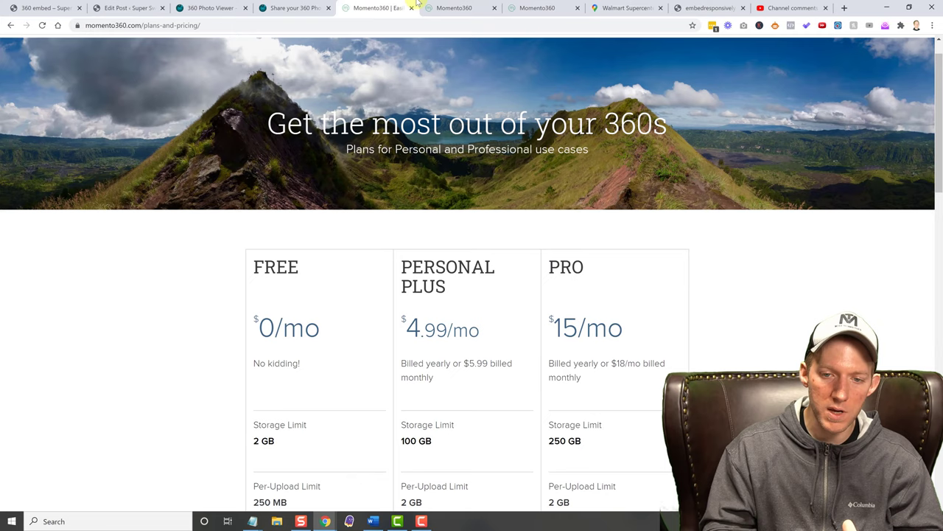
pyautogui.click(459, 9)
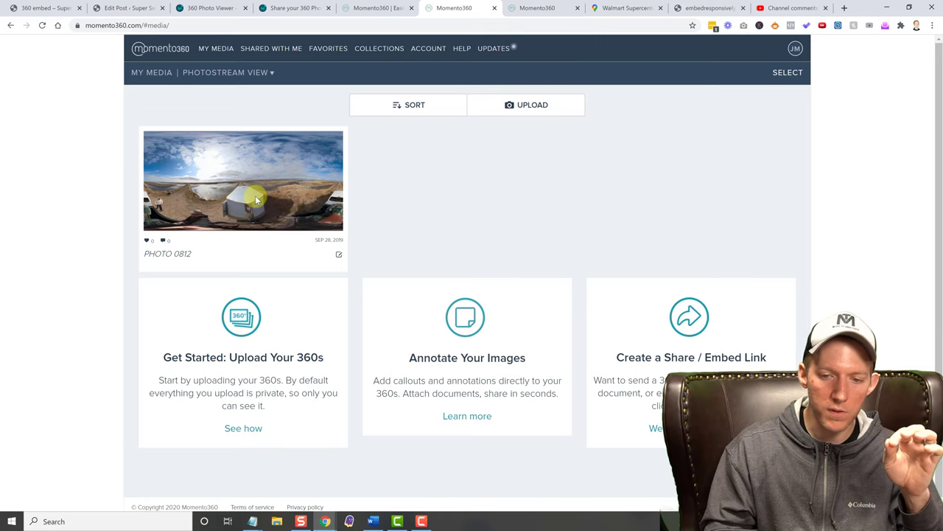
pyautogui.click(532, 9)
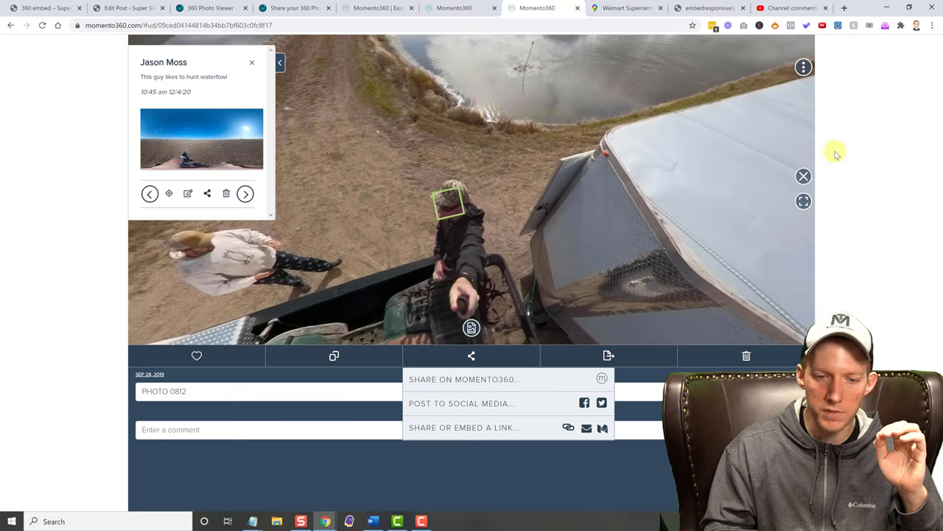
pyautogui.click(252, 65)
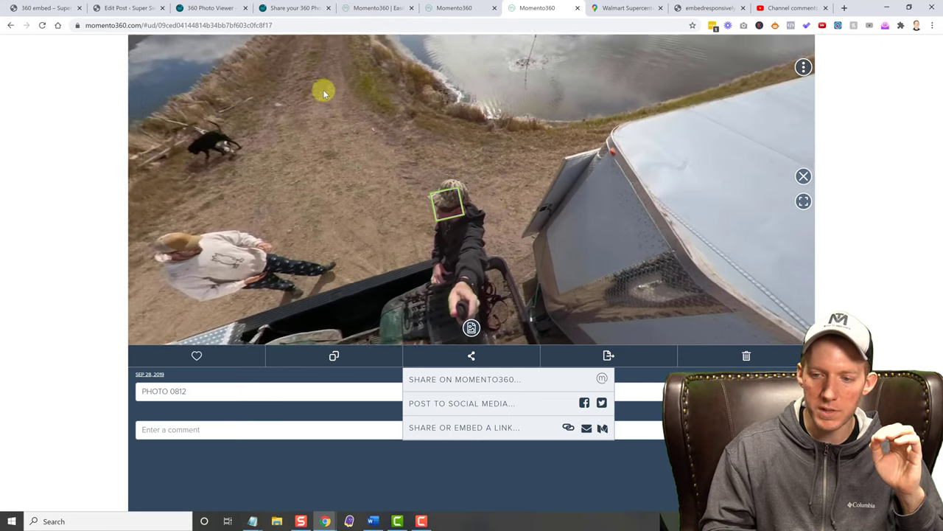
pyautogui.click(803, 68)
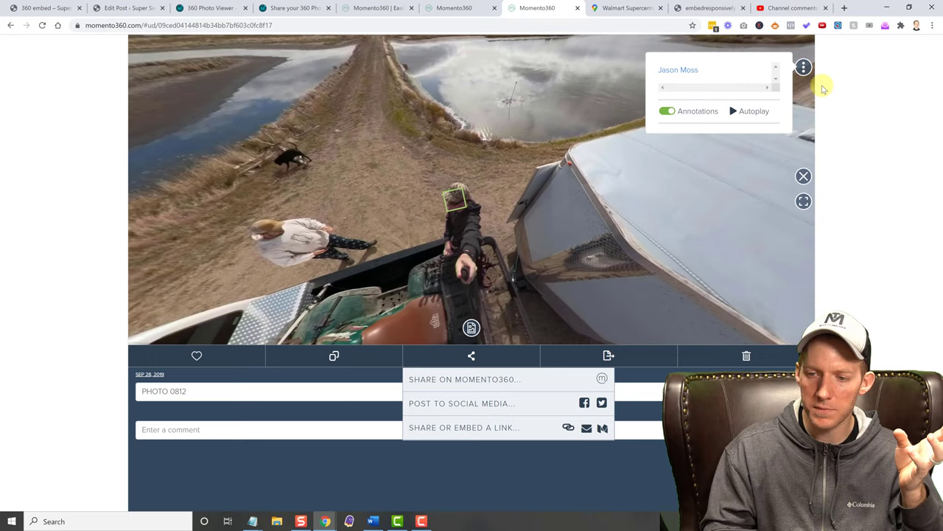
pyautogui.click(804, 70)
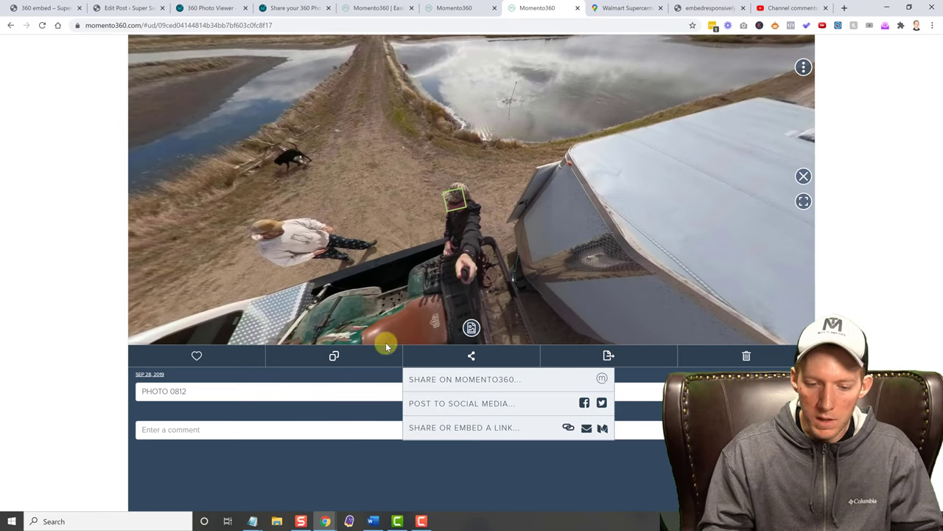
# Open the Share / Embed Link dialog for PHOTO 0812 and copy its link.
pyautogui.click(468, 428)
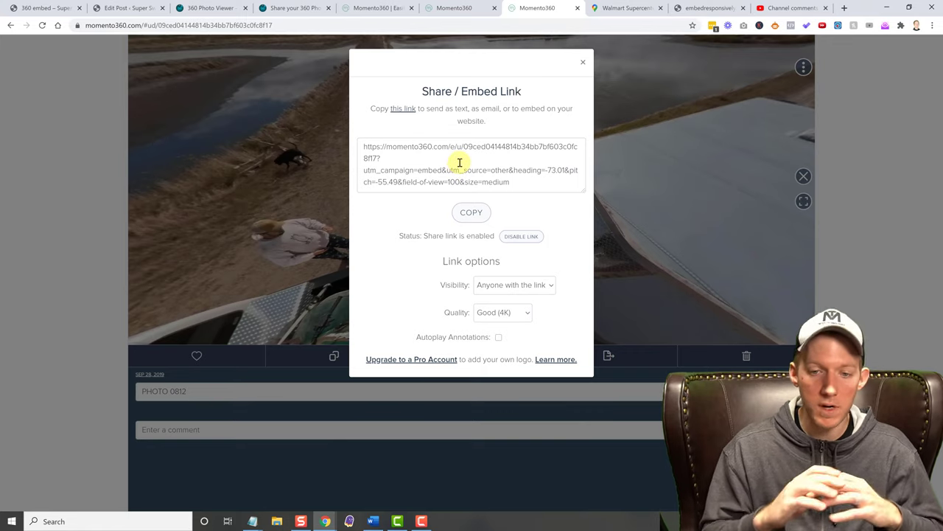
pyautogui.click(459, 162)
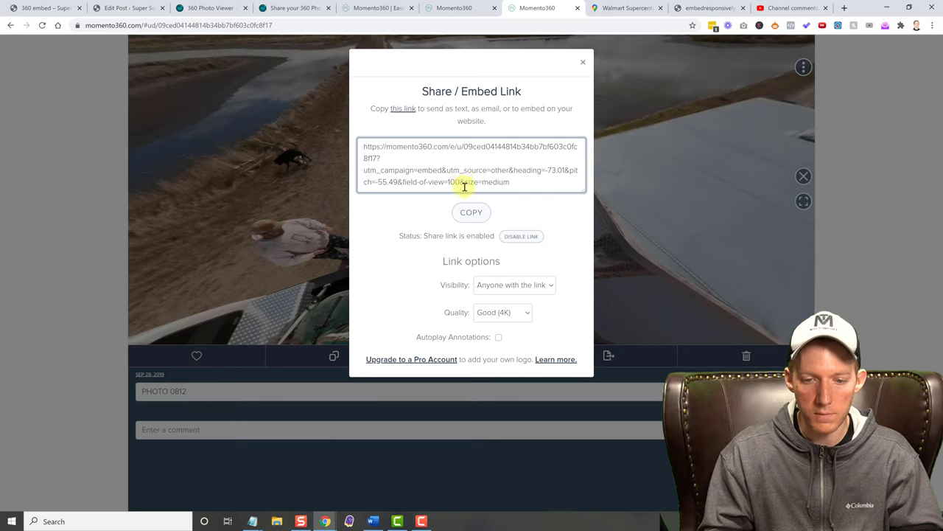
pyautogui.click(470, 211)
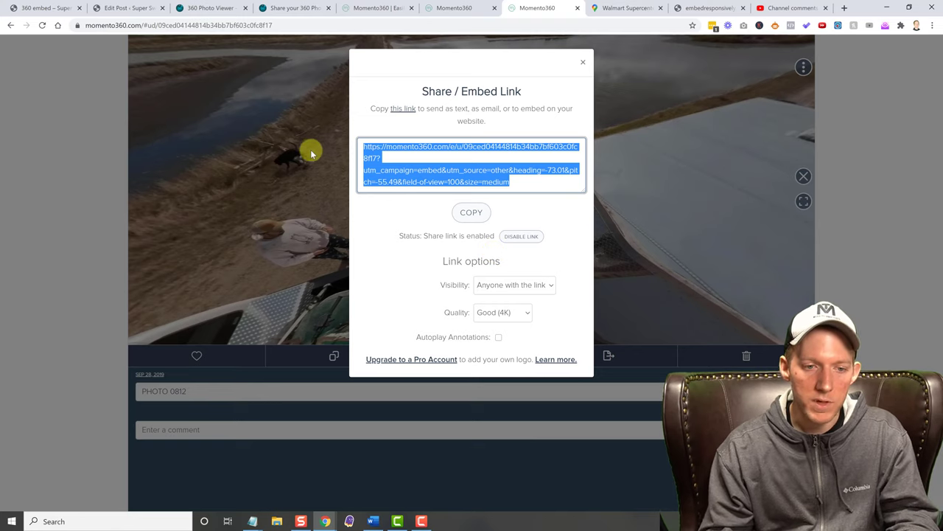
# Check the 360 embed post's module list, then examine the Embed Responsively site's About information and Generic iFrame preview.
pyautogui.click(132, 8)
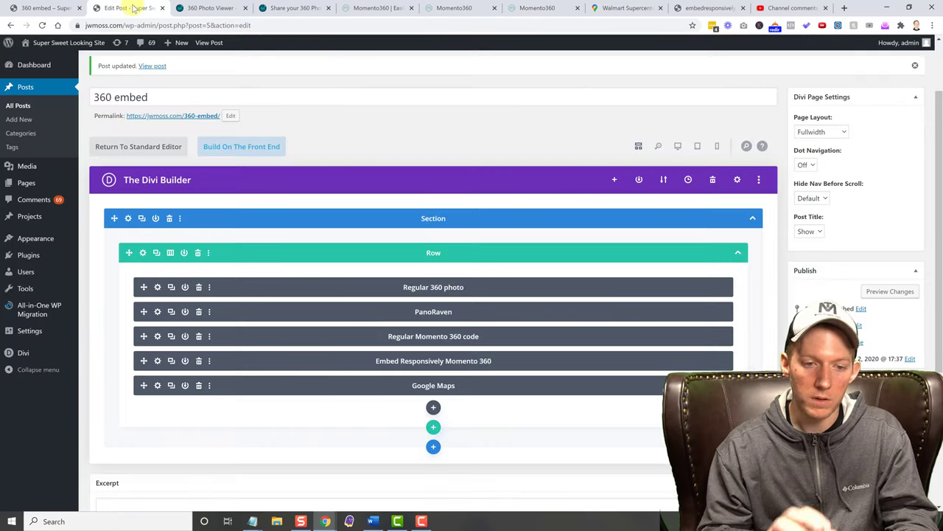
pyautogui.click(707, 9)
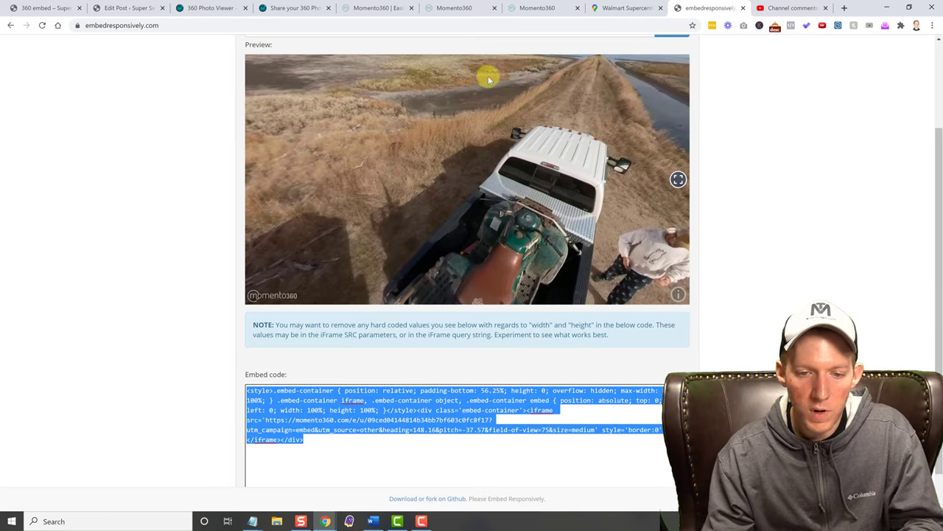
pyautogui.scroll(2, 185, 155)
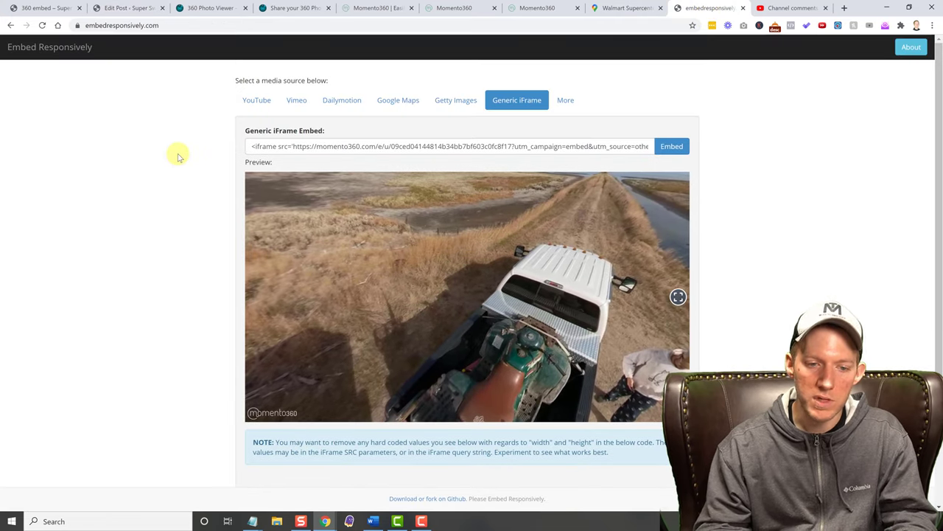
pyautogui.click(77, 48)
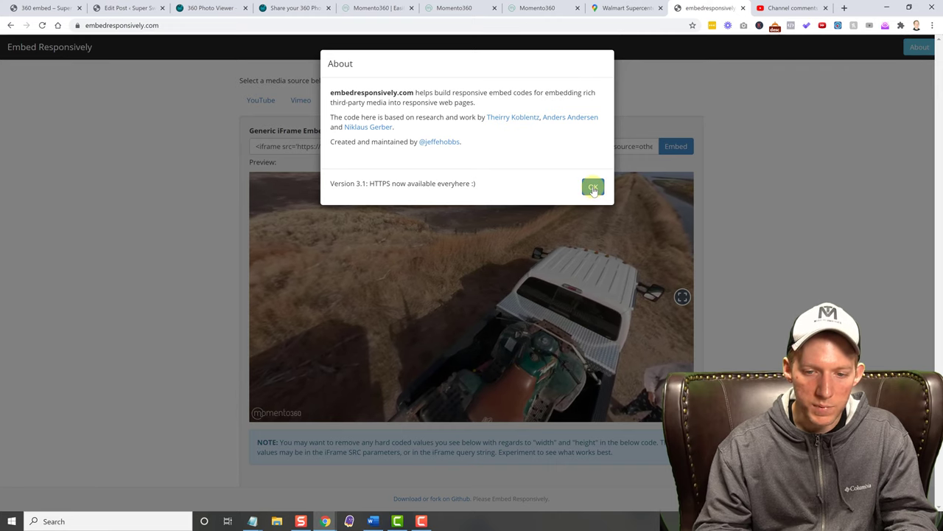
pyautogui.click(593, 189)
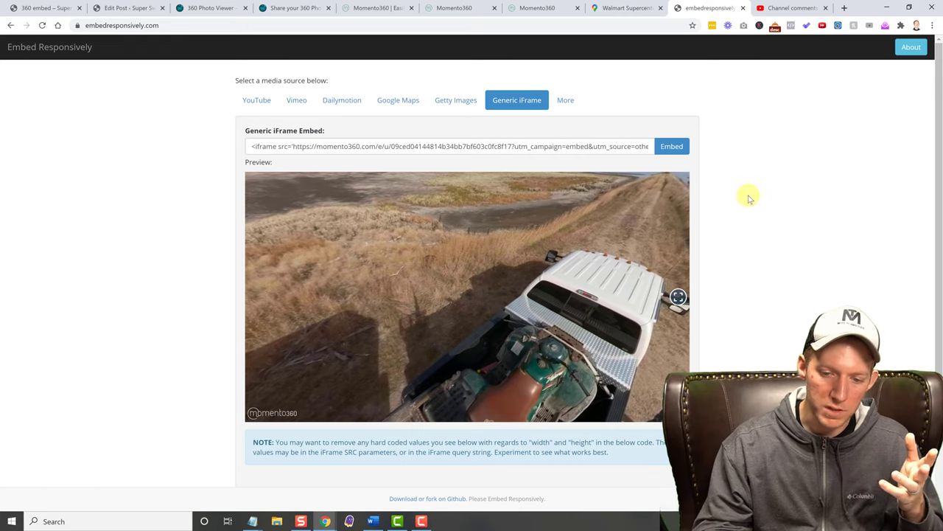
pyautogui.scroll(-1, 748, 197)
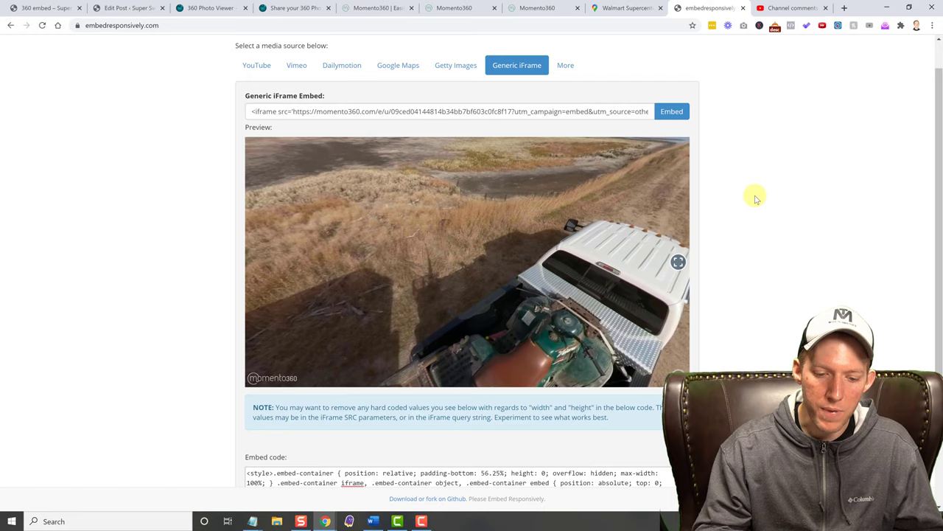
# Examine the generated Embed Responsively code, and check the Embed Responsively with Momento 360 section on the 360 embed post.
pyautogui.scroll(-2, 754, 196)
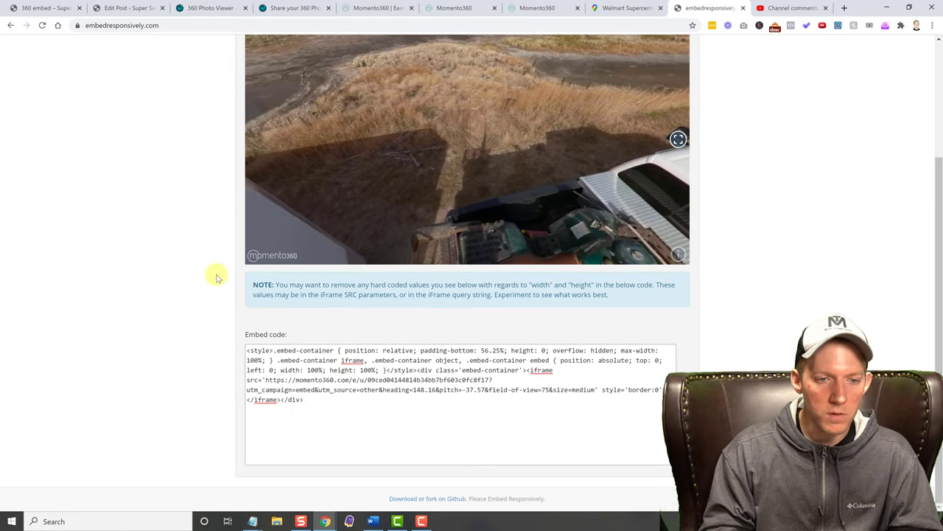
pyautogui.click(53, 8)
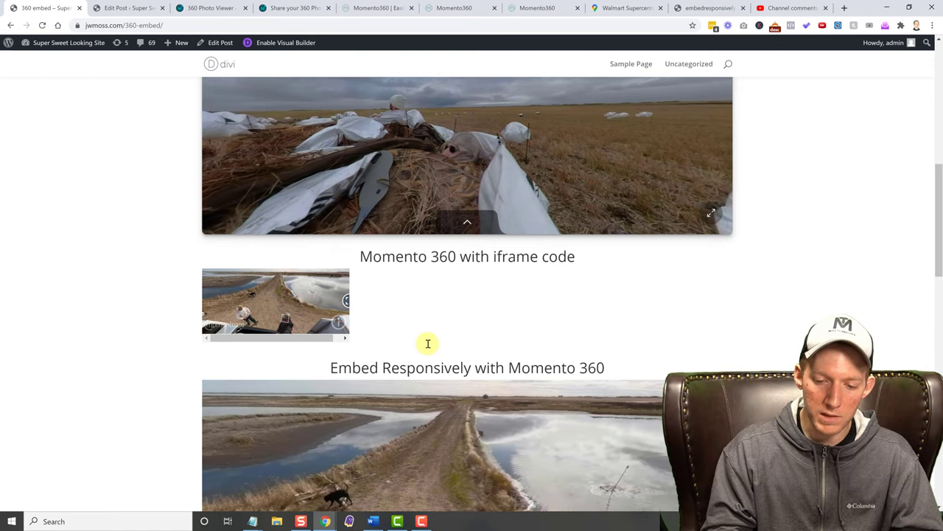
pyautogui.scroll(-1, 427, 341)
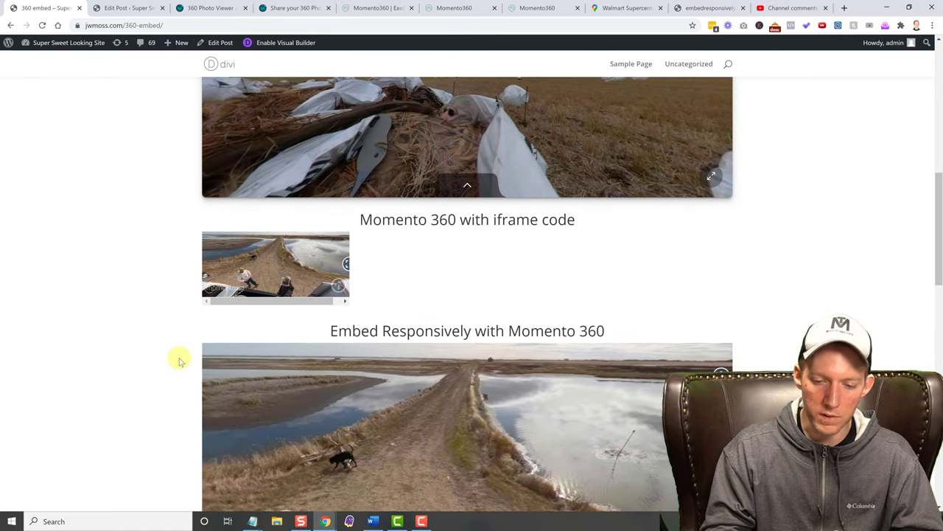
pyautogui.scroll(-5, 179, 360)
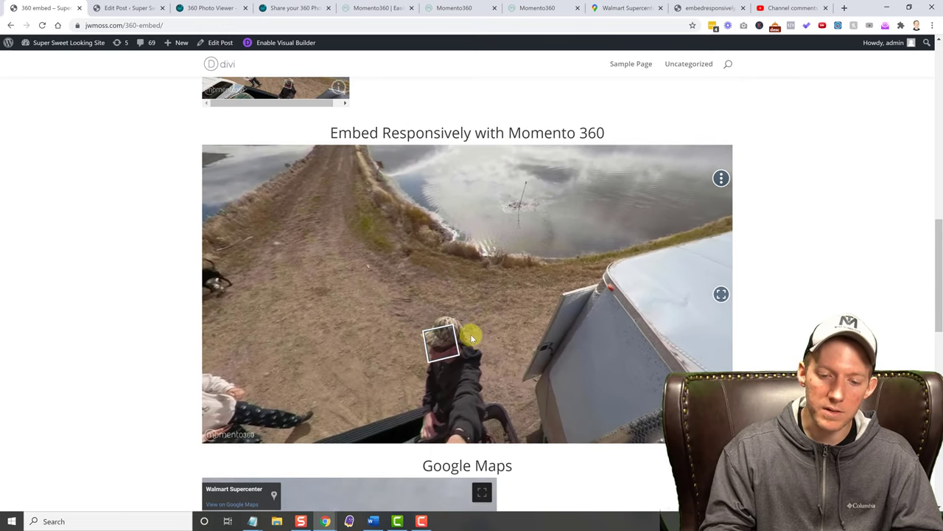
# Open the person's annotation in the responsive Momento360 embed, view its attached photo, and close the photo and the annotation card.
pyautogui.moveTo(445, 343)
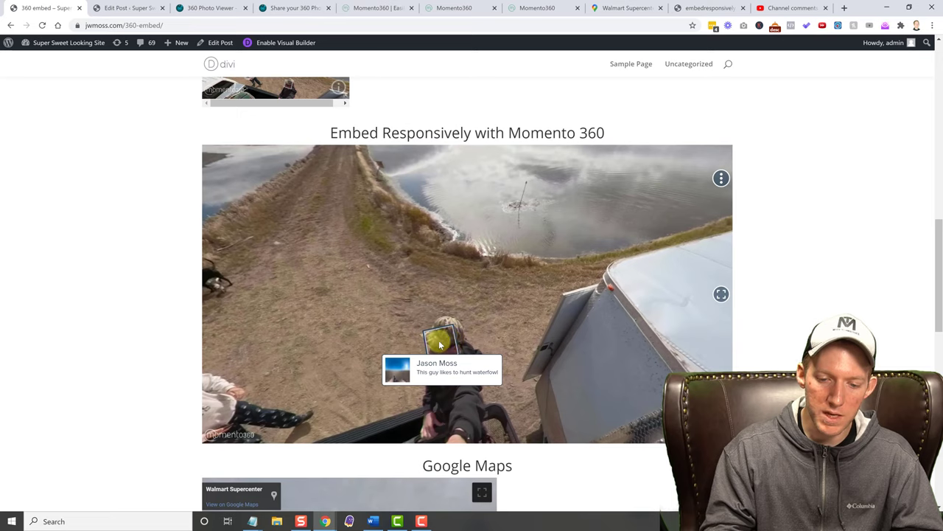
pyautogui.click(441, 343)
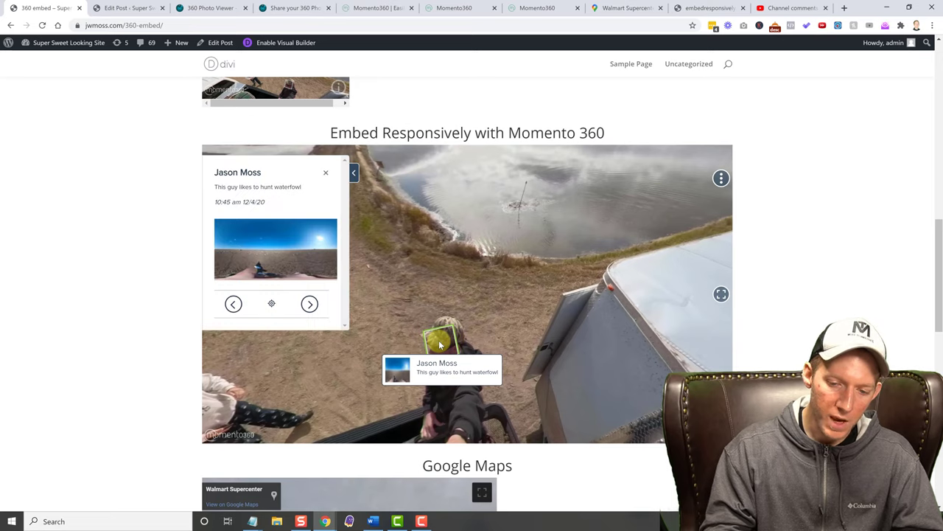
pyautogui.click(263, 253)
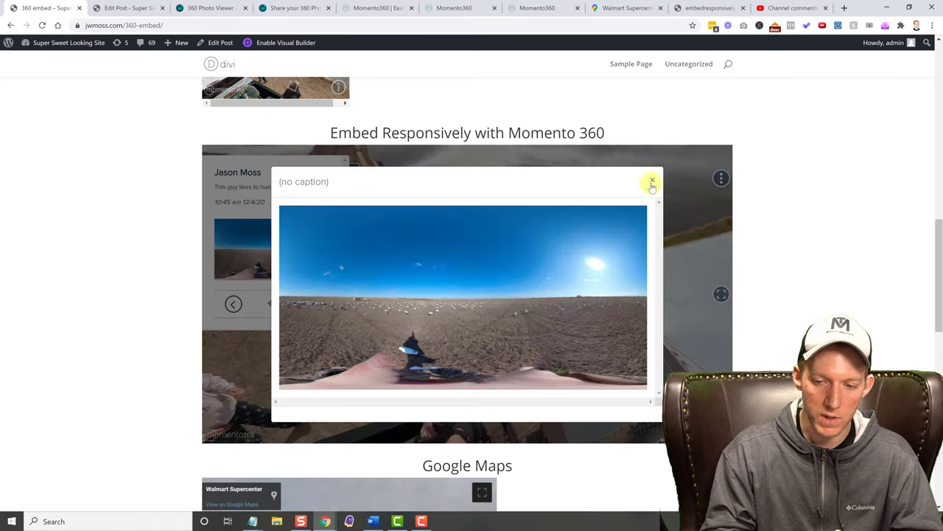
pyautogui.click(652, 181)
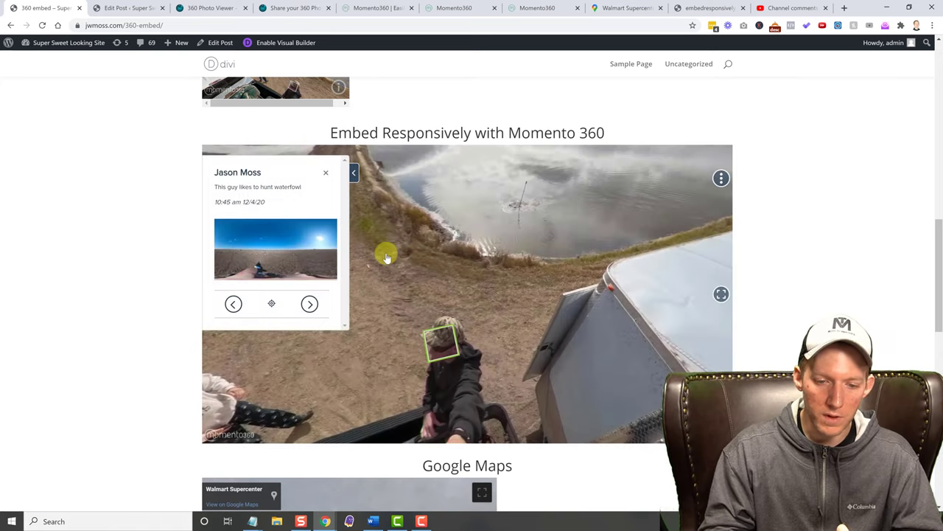
pyautogui.click(326, 174)
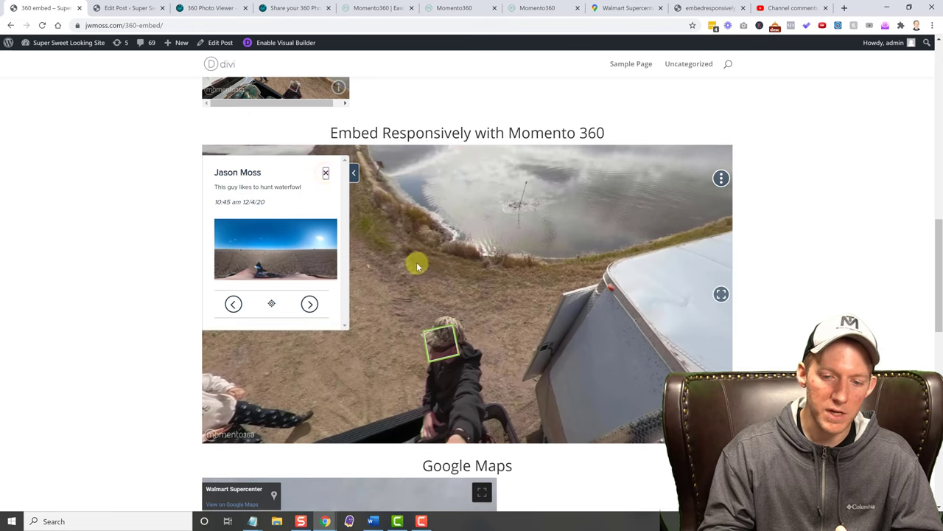
# Look around the responsive Momento360 embed, from the dirt road and ponds round to the white truck.
pyautogui.moveTo(415, 232); pyautogui.dragTo(449, 356)
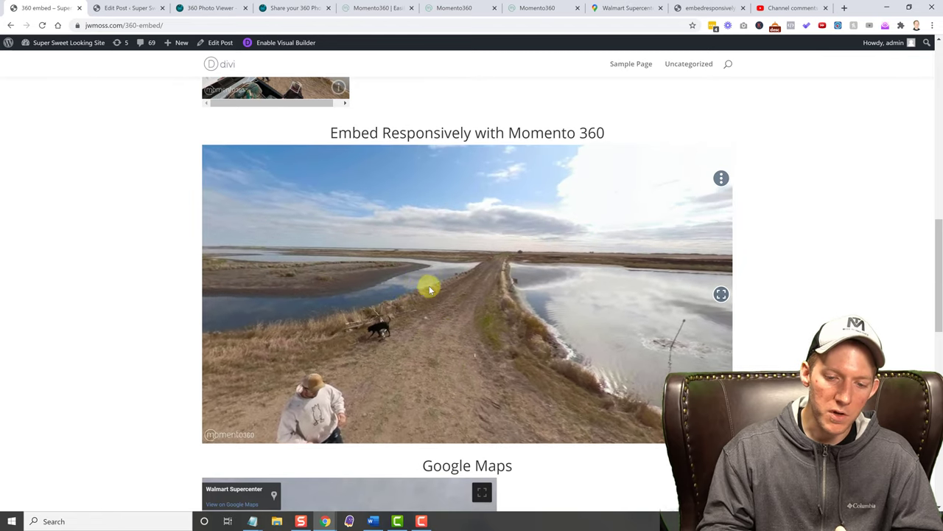
pyautogui.moveTo(430, 287); pyautogui.dragTo(508, 282)
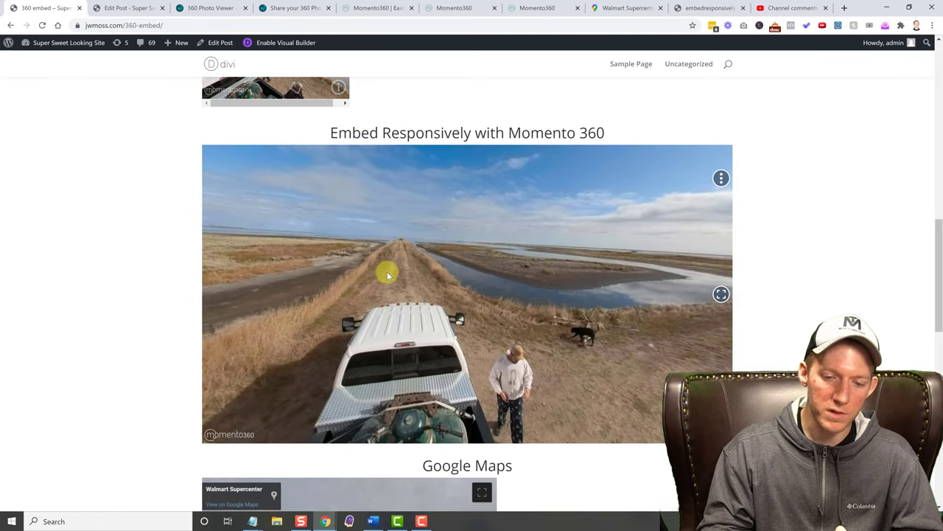
pyautogui.moveTo(388, 270); pyautogui.dragTo(437, 244)
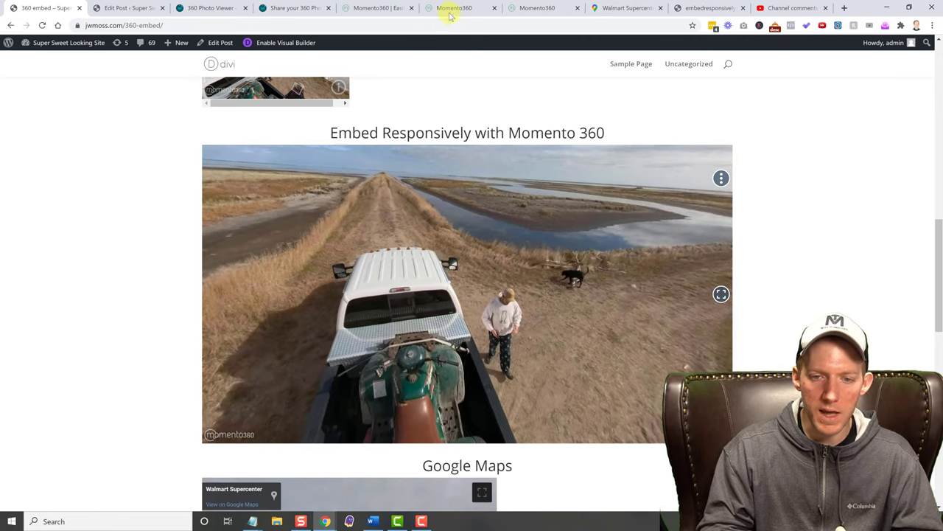
# Return to PHOTO 0812 in Momento360 and close its Share / Embed Link dialog.
pyautogui.click(456, 8)
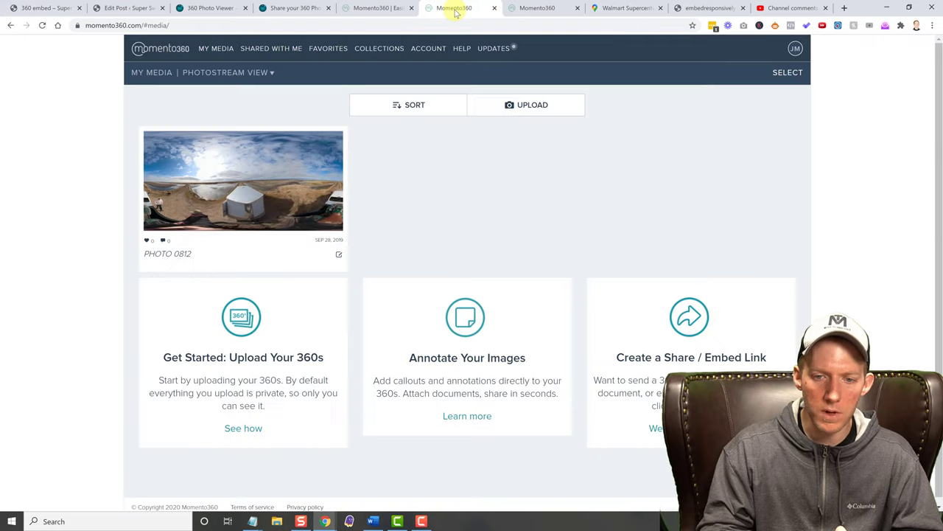
pyautogui.click(532, 9)
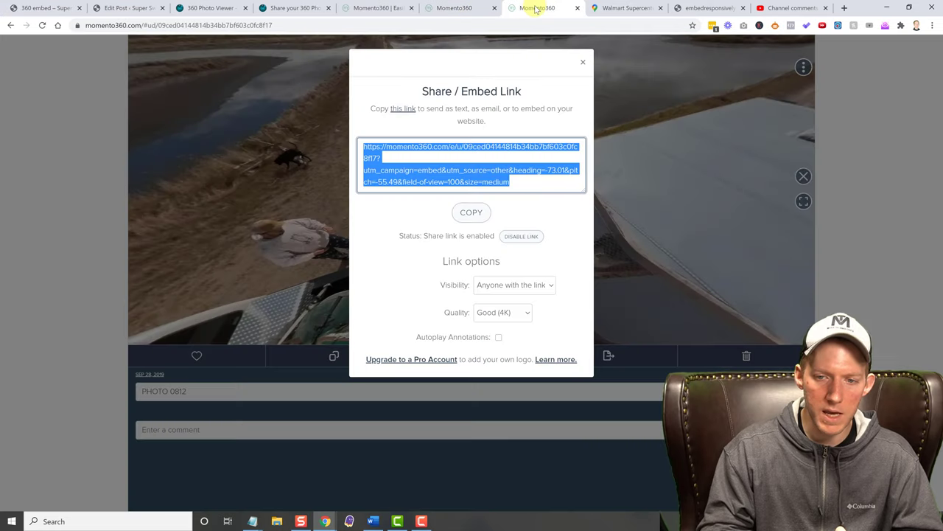
pyautogui.click(583, 62)
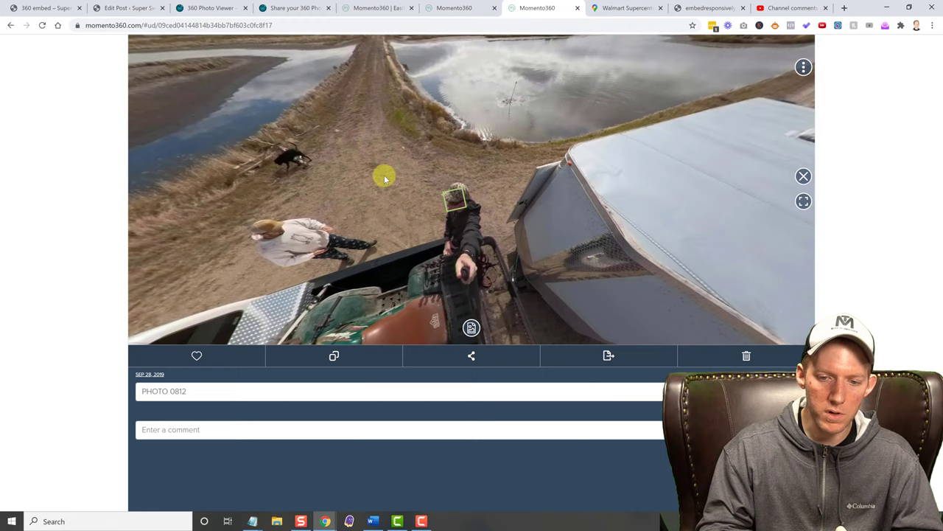
# Start a new annotation on the dirt road in PHOTO 0812, try the Pushpin and Dot marker shapes, and cancel it.
pyautogui.click(334, 177)
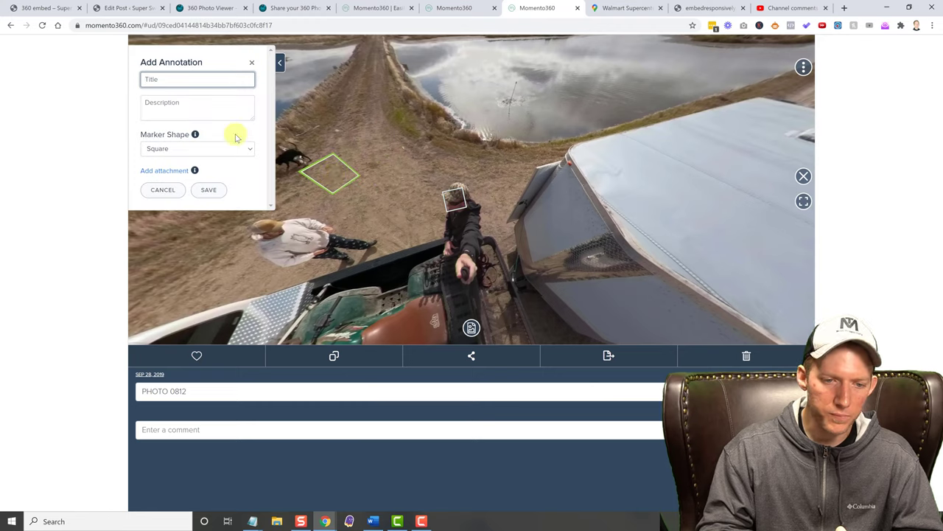
pyautogui.click(197, 150)
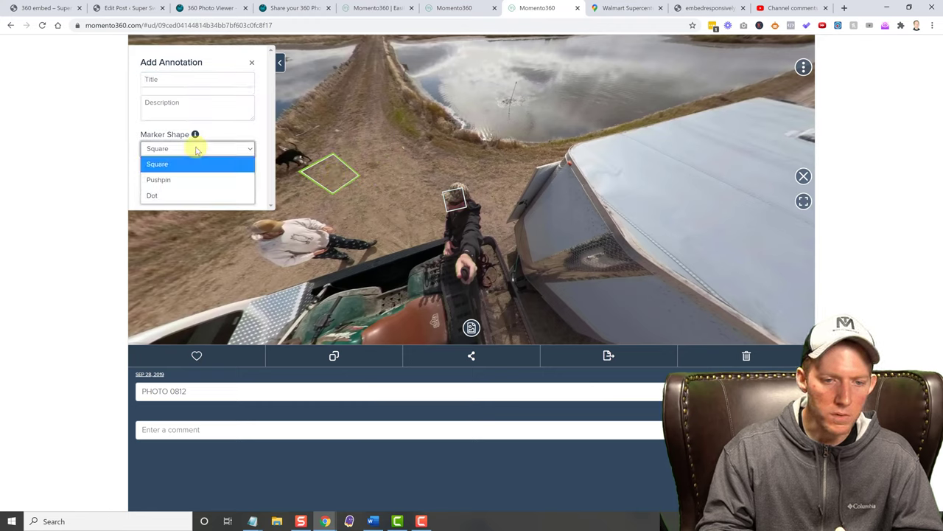
pyautogui.click(180, 179)
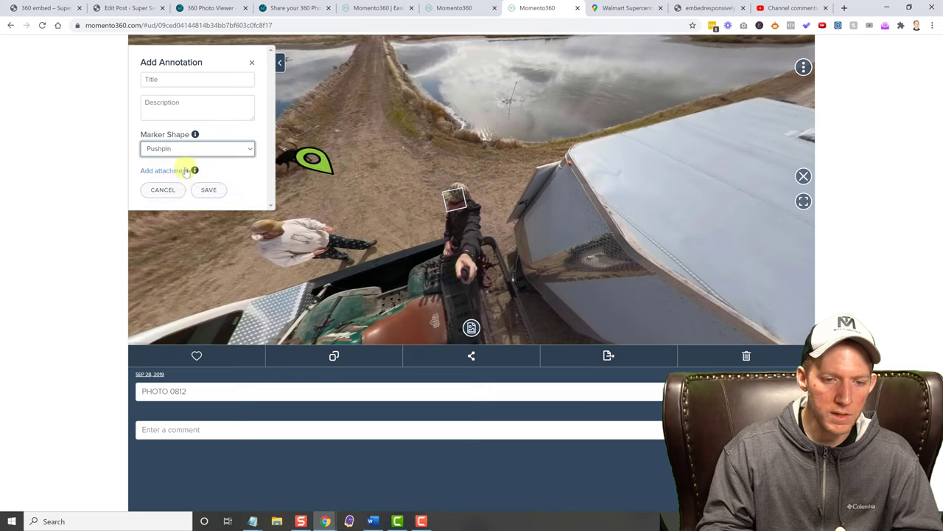
pyautogui.click(193, 150)
pyautogui.click(194, 150)
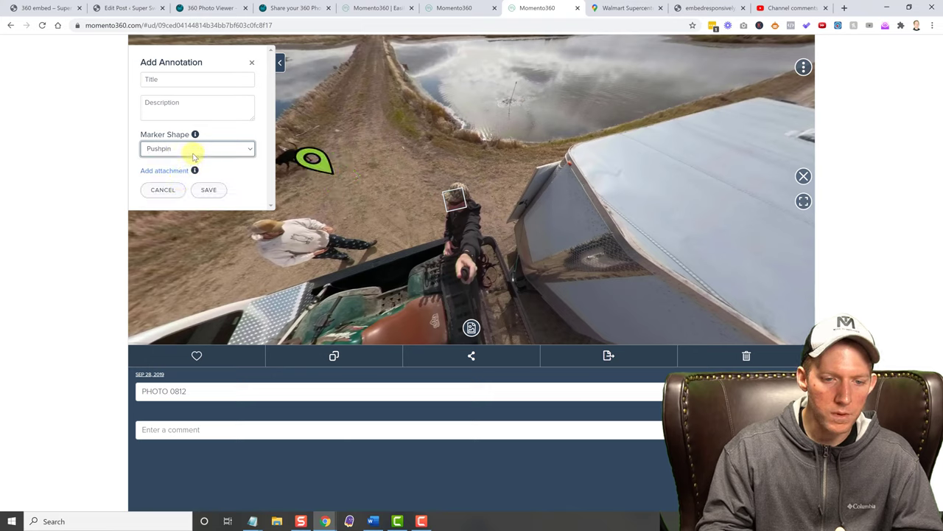
pyautogui.click(193, 154)
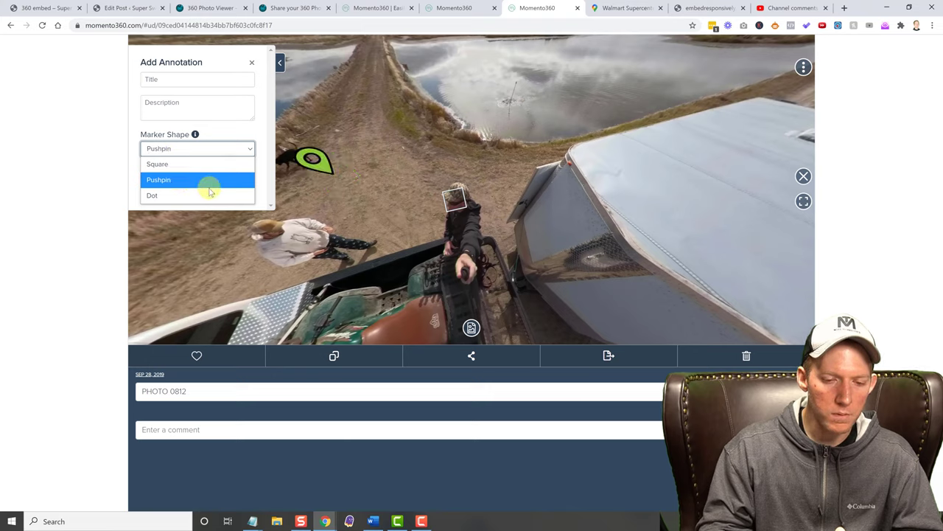
pyautogui.click(217, 193)
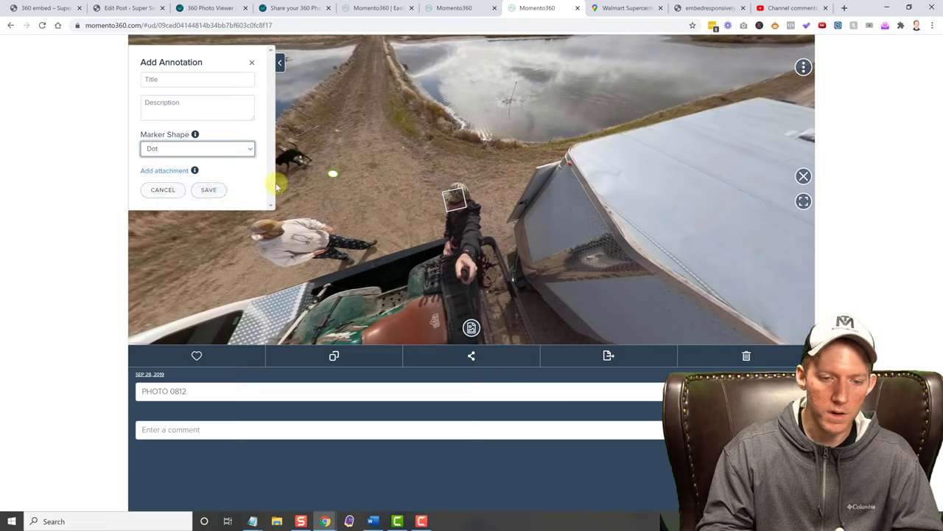
pyautogui.click(166, 189)
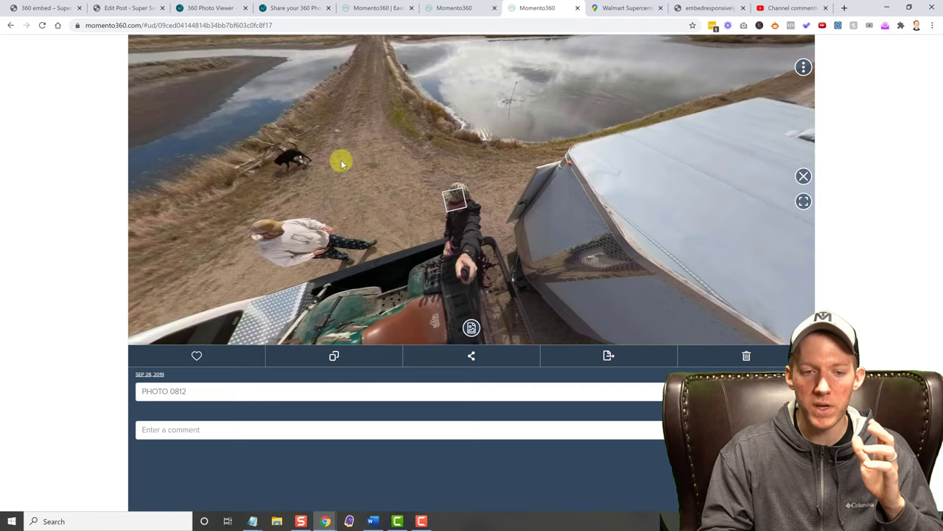
# Compare the plain iframe and responsive Momento360 embeds on the 360 embed post, and turn the responsive view toward the annotated person.
pyautogui.click(47, 8)
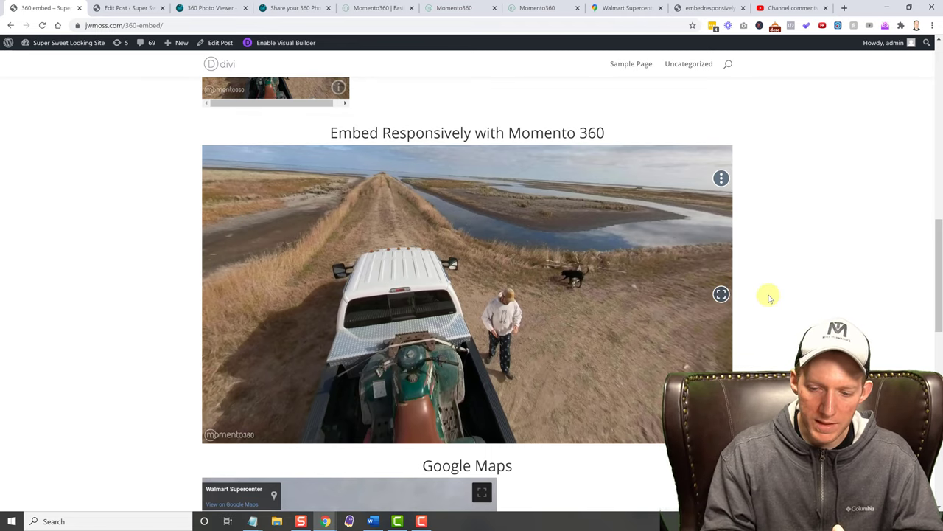
pyautogui.scroll(2, 771, 297)
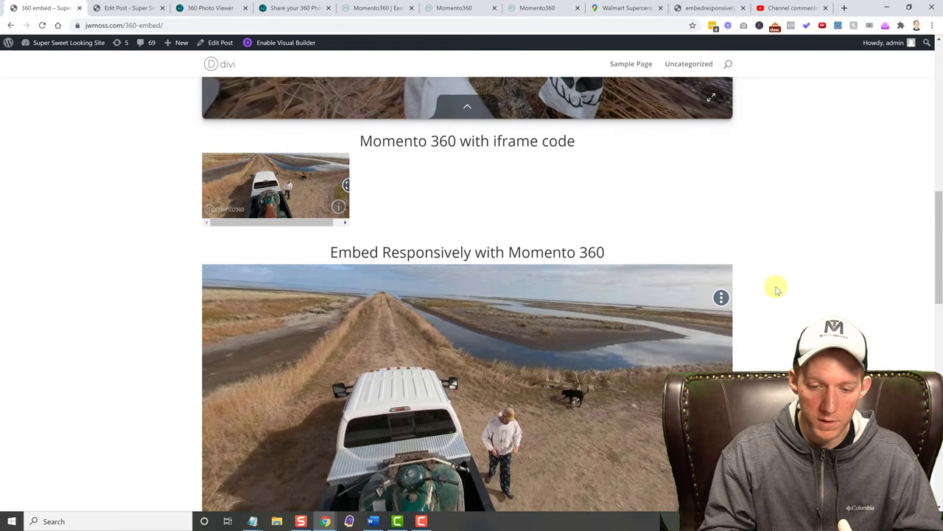
pyautogui.scroll(-2, 771, 297)
pyautogui.moveTo(668, 297); pyautogui.dragTo(530, 238)
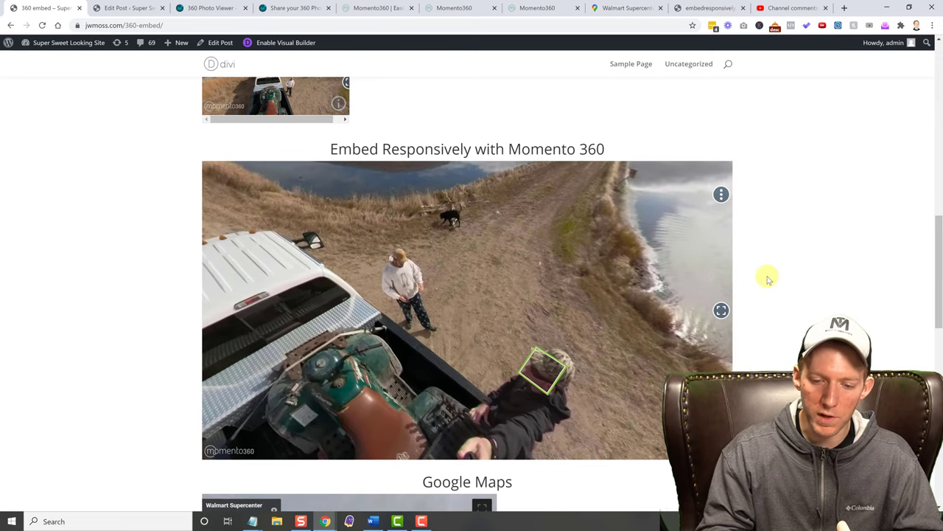
# Go to the Google Maps section of the 360 embed post and look around its Walmart Supercenter parking lot panorama.
pyautogui.scroll(-3, 766, 279)
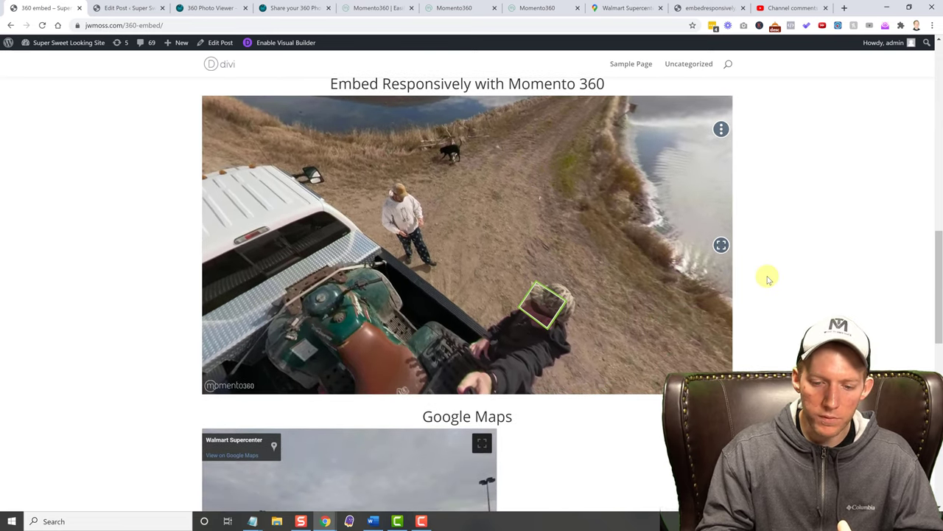
pyautogui.scroll(-1, 766, 279)
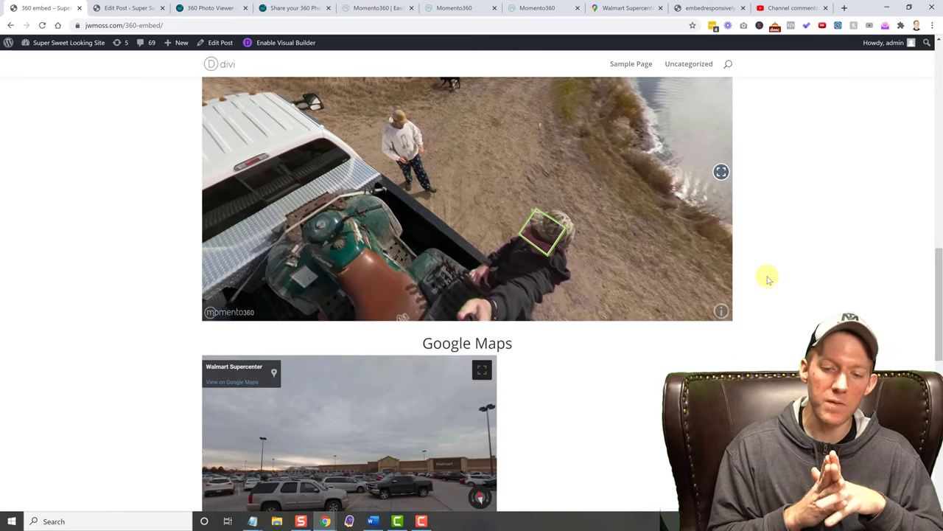
pyautogui.scroll(-5, 766, 279)
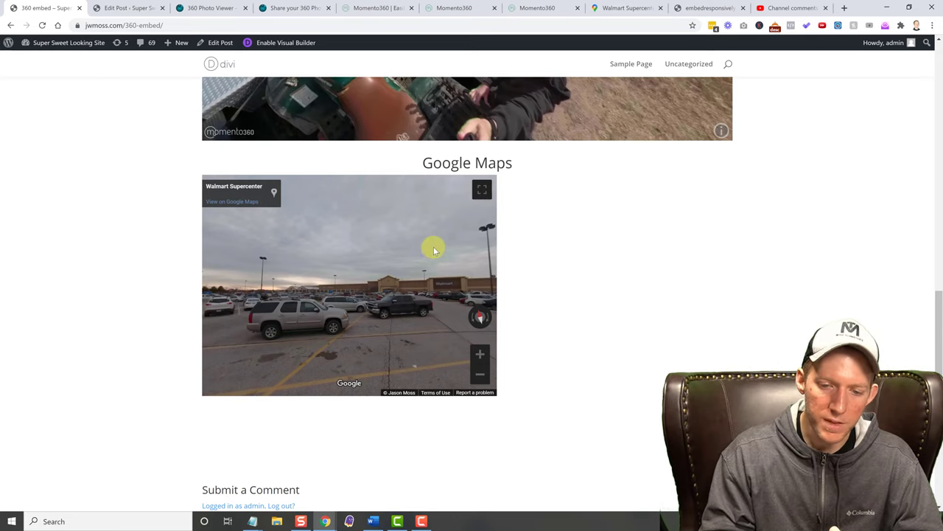
pyautogui.moveTo(362, 238); pyautogui.dragTo(301, 236)
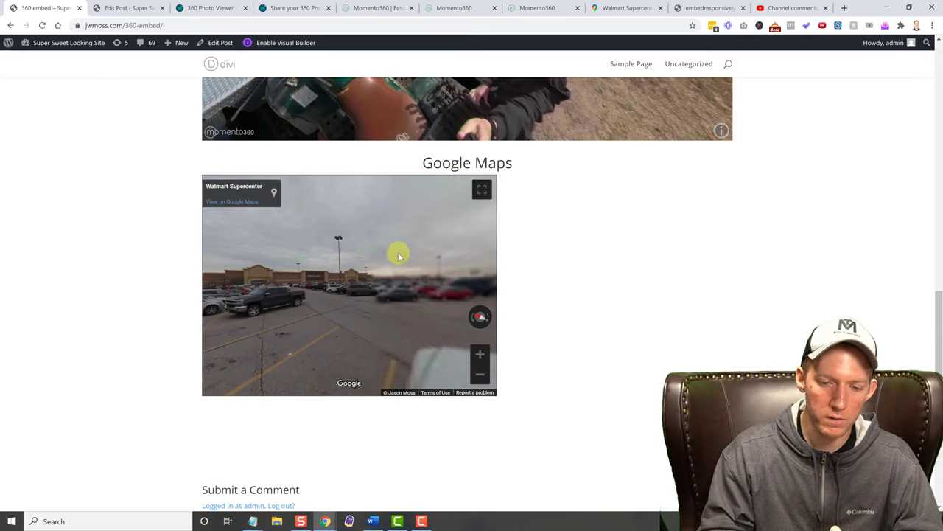
pyautogui.moveTo(421, 263); pyautogui.dragTo(385, 261)
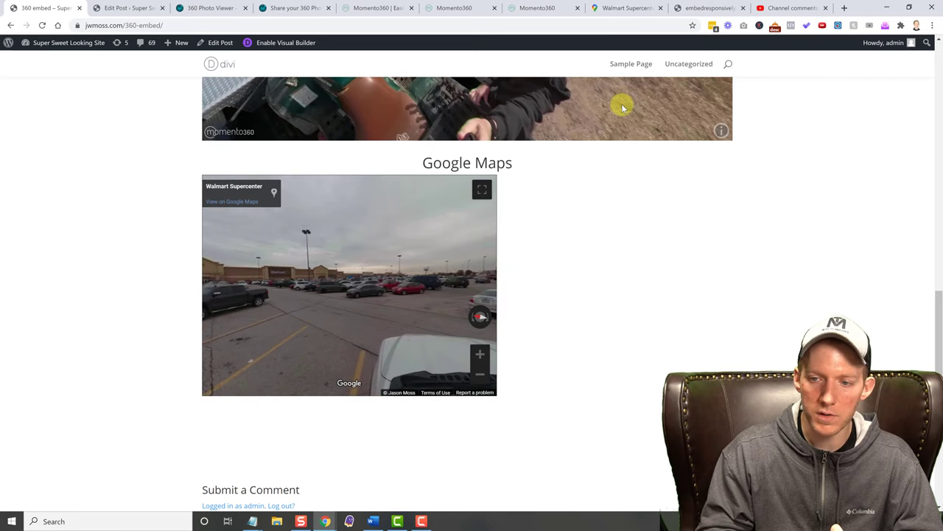
# Open the Walmart Supercenter's Street View & 360° photos in Google Maps and turn the parking lot panorama toward the store.
pyautogui.click(616, 8)
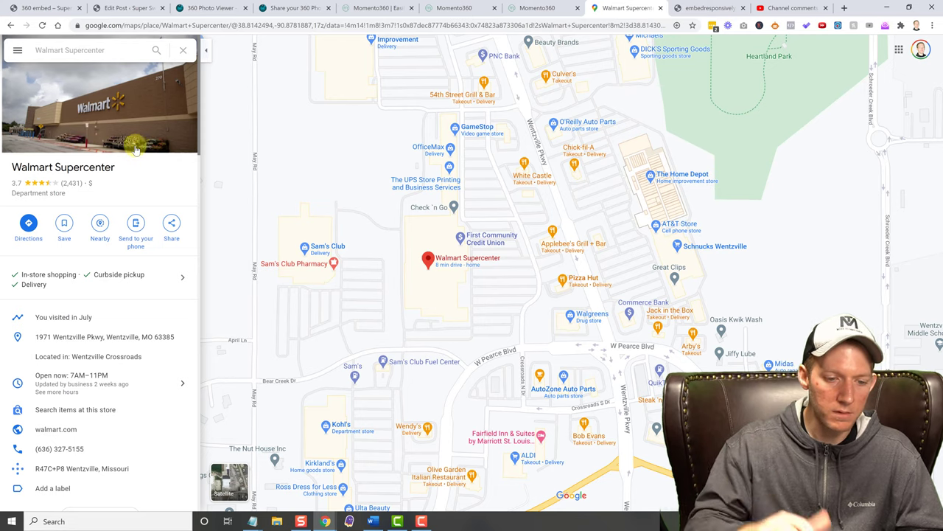
pyautogui.scroll(-6, 125, 381)
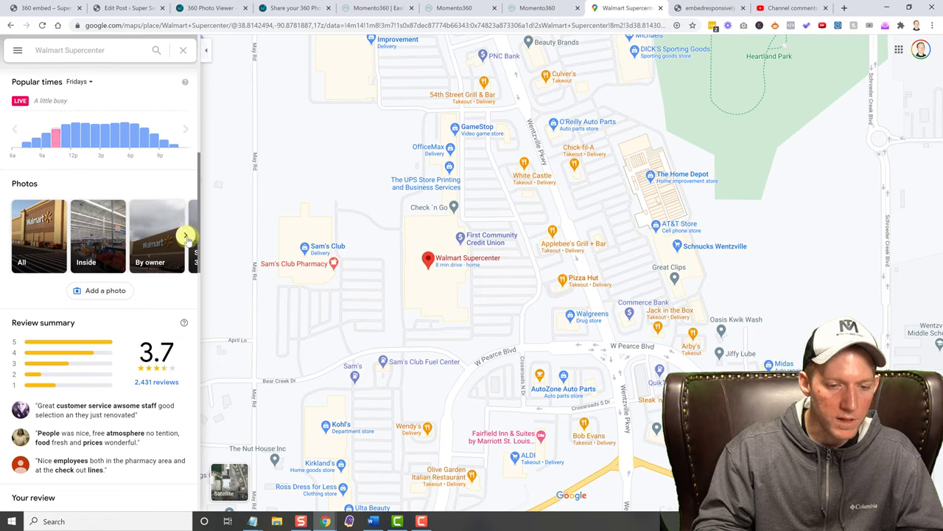
pyautogui.click(186, 236)
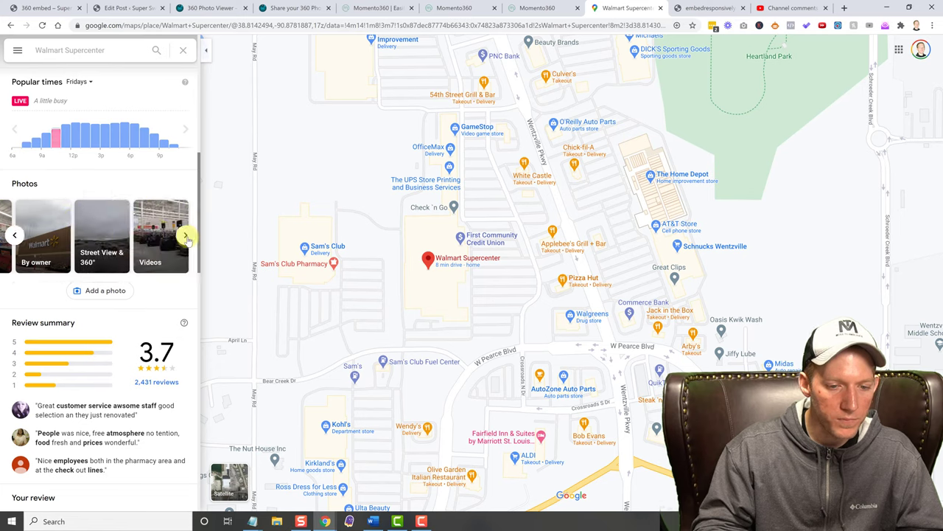
pyautogui.click(94, 233)
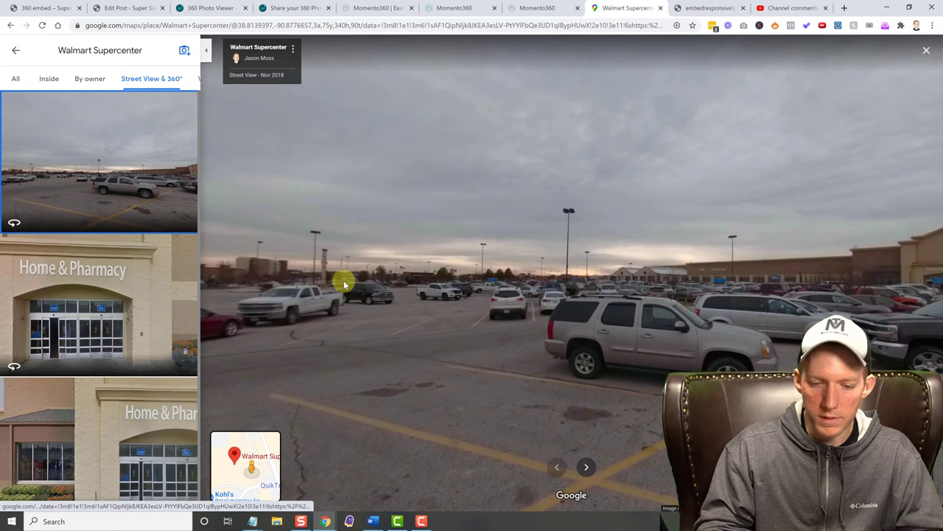
pyautogui.moveTo(551, 282); pyautogui.dragTo(350, 244)
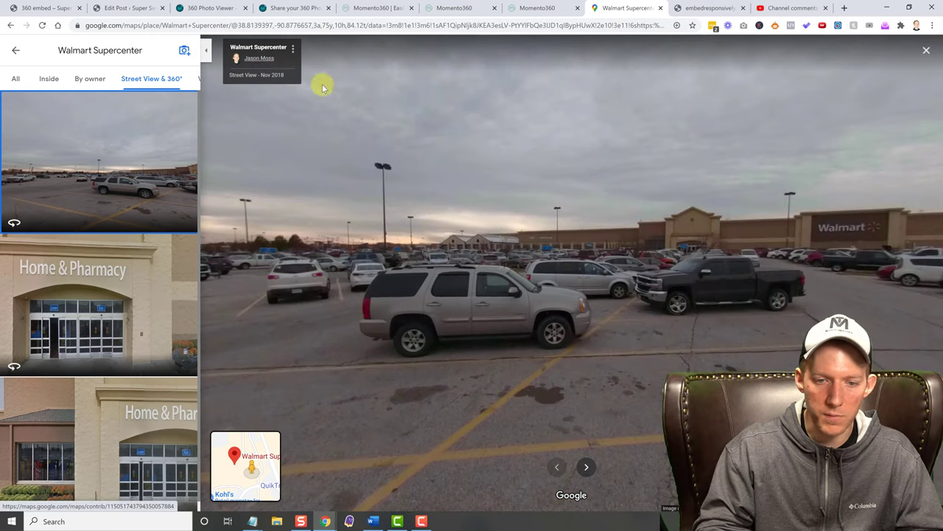
# Turn the Walmart Supercenter parking lot panorama toward the storefront and copy its medium-size embed HTML.
pyautogui.moveTo(532, 216); pyautogui.dragTo(336, 130)
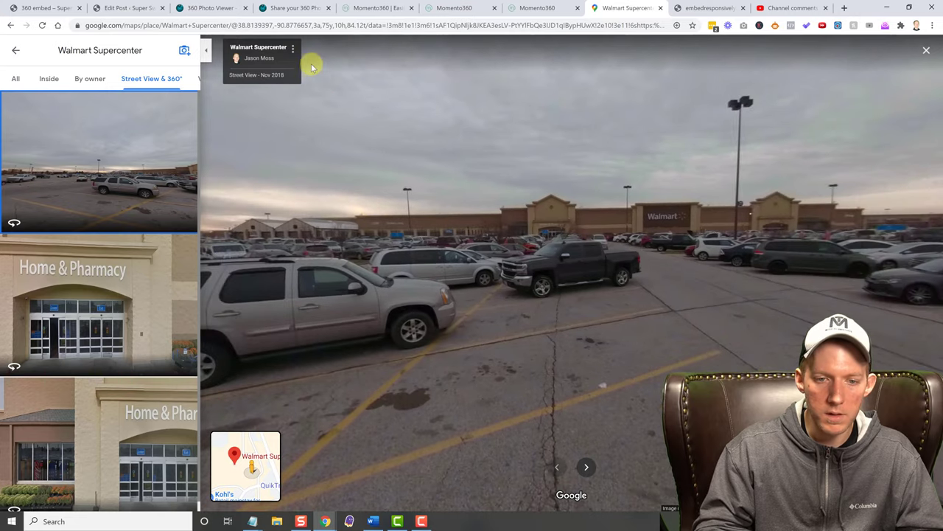
pyautogui.click(293, 50)
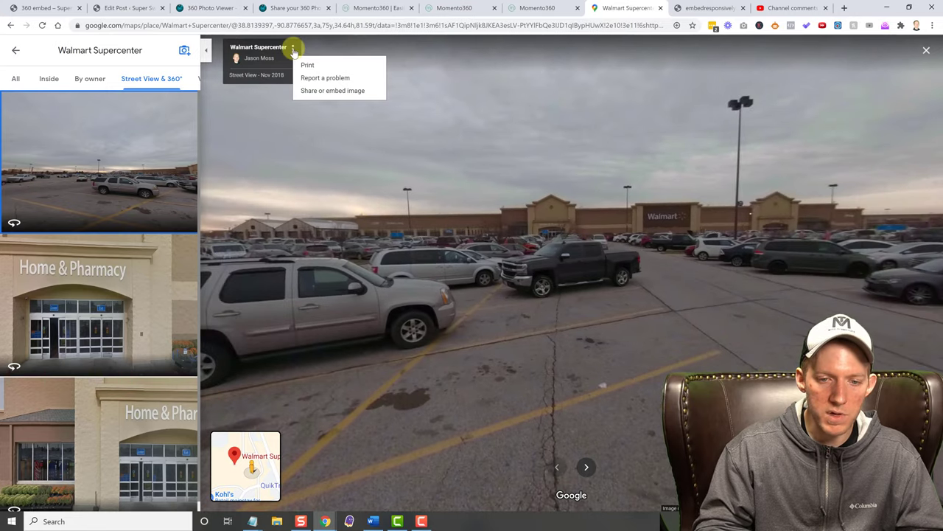
pyautogui.click(322, 91)
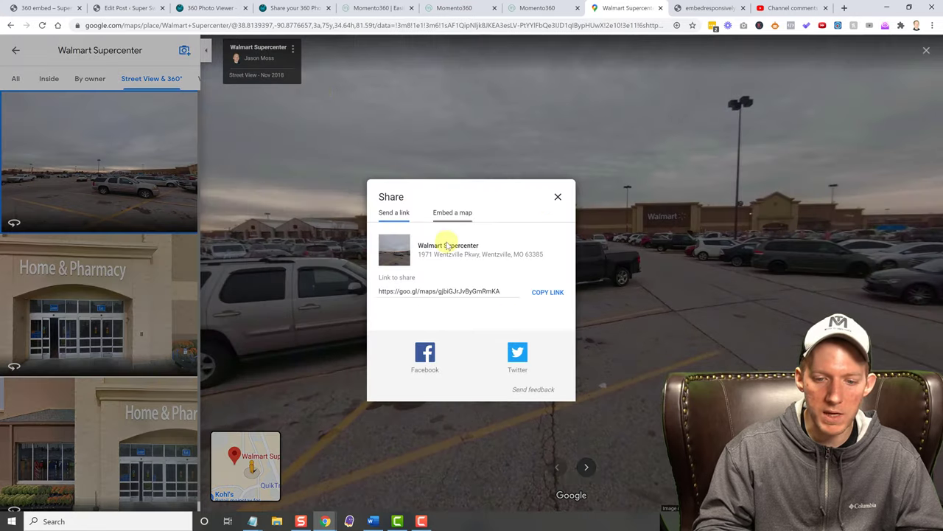
pyautogui.click(462, 215)
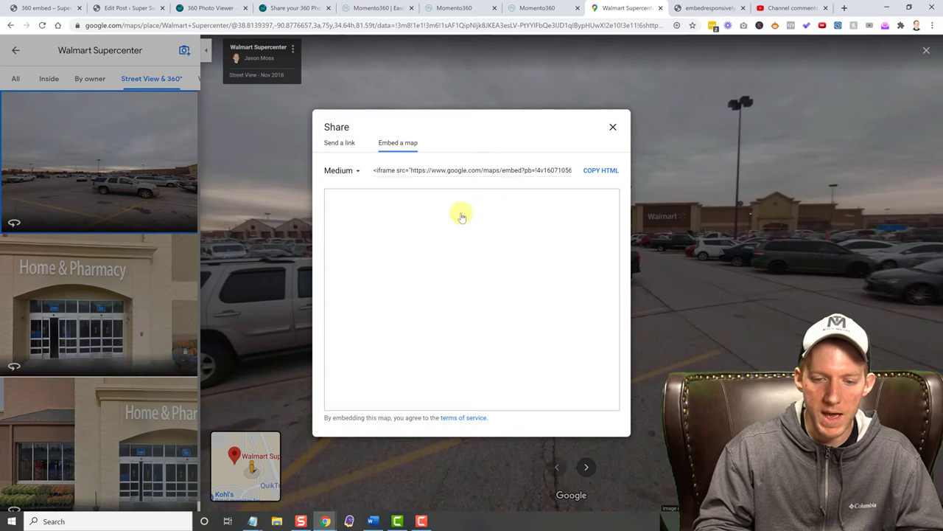
pyautogui.click(603, 172)
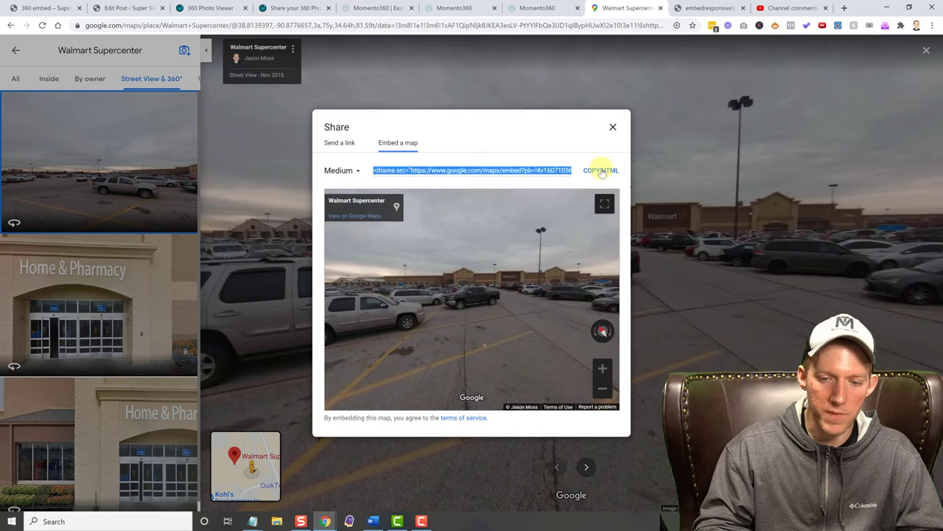
pyautogui.click(358, 172)
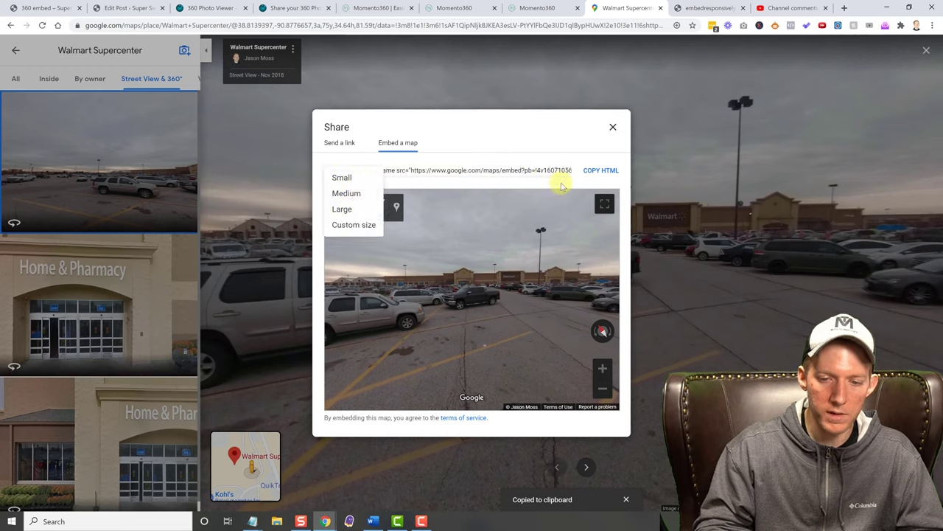
pyautogui.click(601, 176)
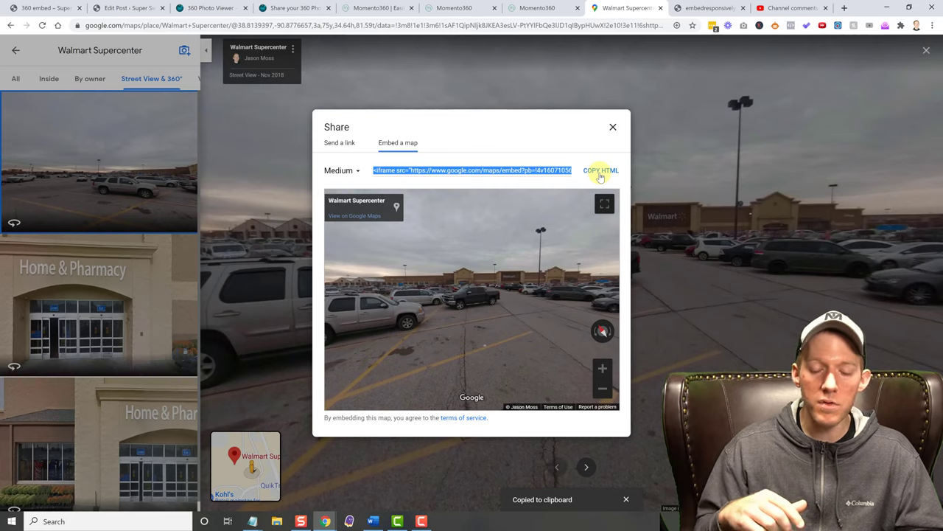
# Inspect the iframe code in the Google Maps text module of the 360 embed post and close its settings without changes.
pyautogui.click(127, 8)
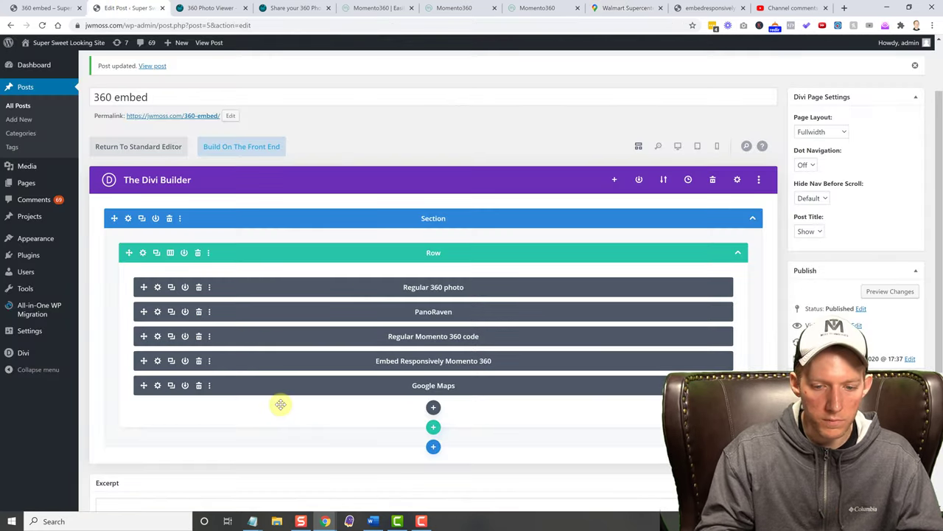
pyautogui.click(157, 386)
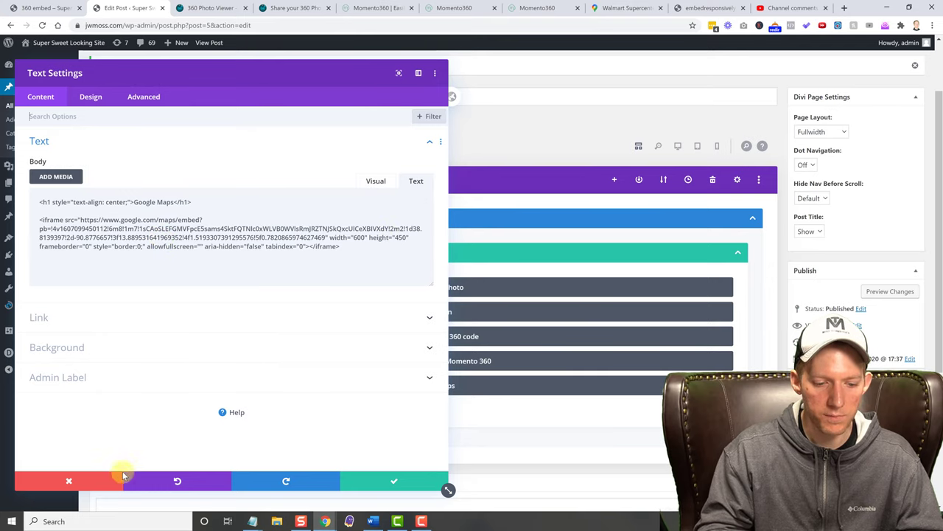
pyautogui.click(68, 482)
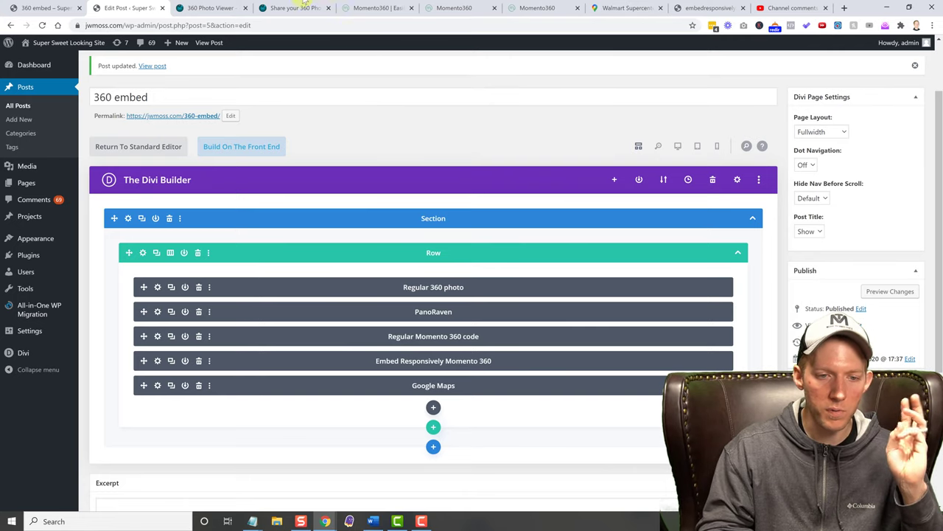
# Revisit the Panoraven home page and the published 360 embed post, comparing the flat photo with the Panoraven embed, including its full-screen view.
pyautogui.click(198, 7)
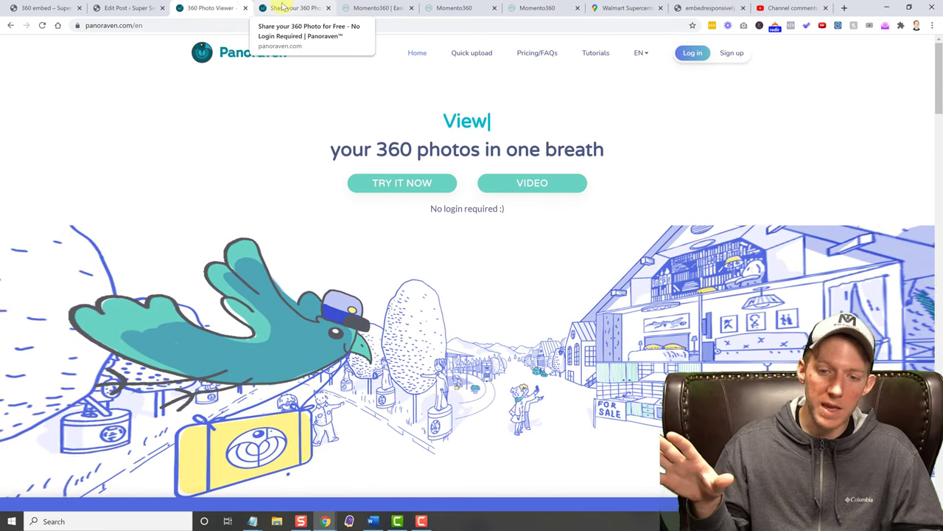
pyautogui.click(63, 8)
pyautogui.scroll(8, 103, 200)
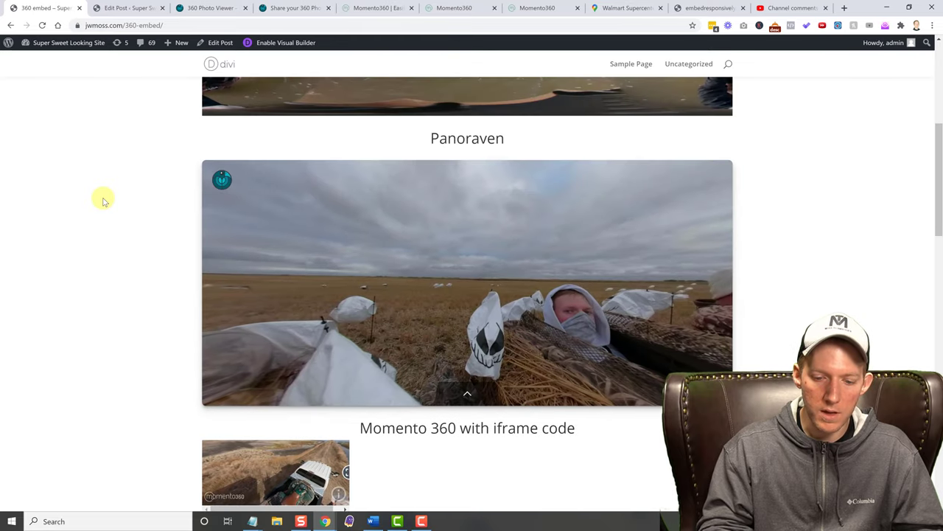
pyautogui.scroll(4, 103, 201)
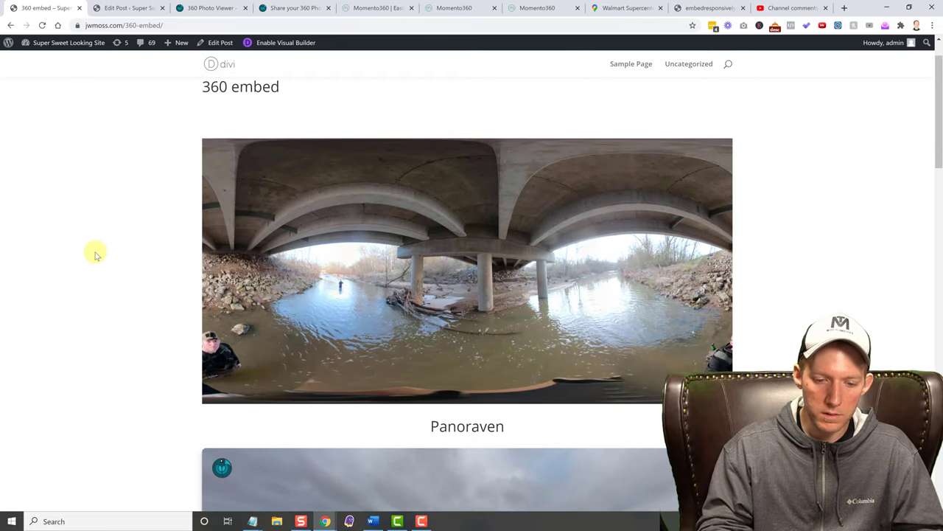
pyautogui.scroll(-2, 96, 254)
pyautogui.scroll(-2, 94, 250)
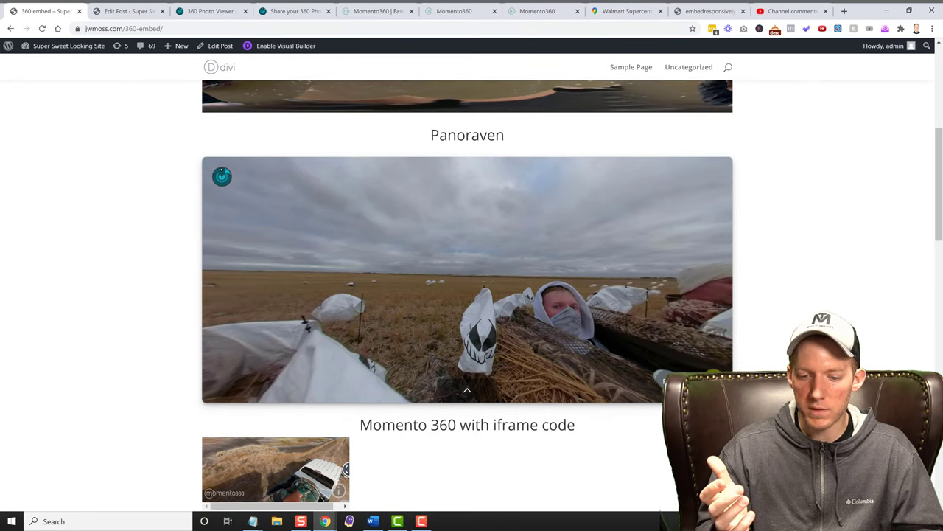
pyautogui.doubleClick(303, 319)
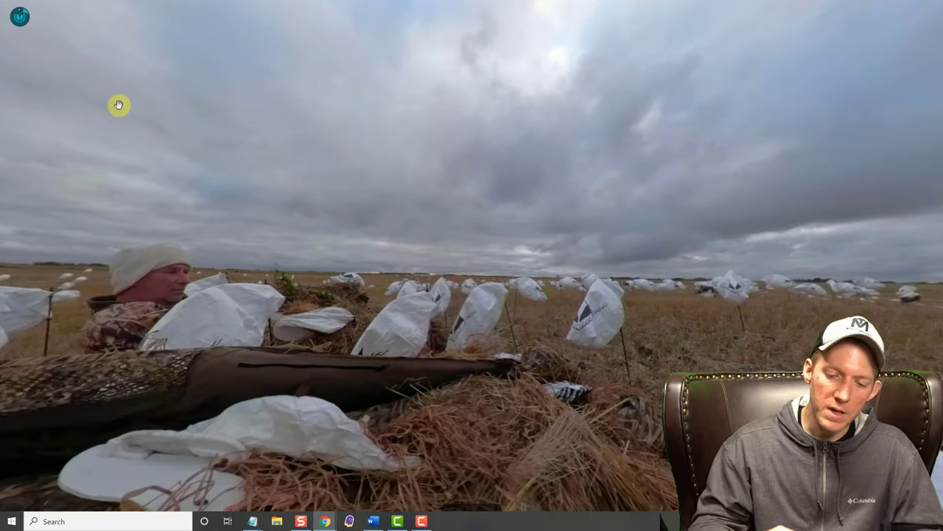
pyautogui.press('Escape')
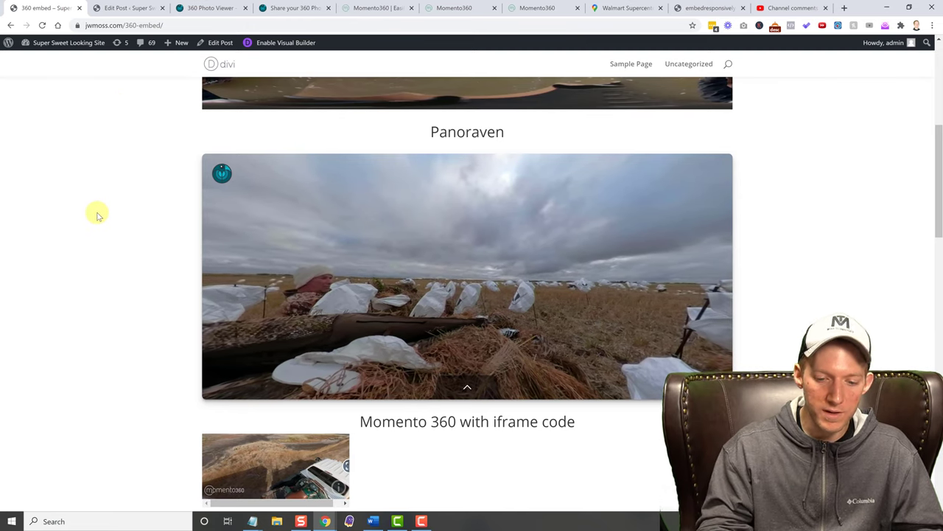
# Review the plain and responsive Momento360 embeds and the Google Maps embed on the 360 embed post.
pyautogui.scroll(-2, 95, 229)
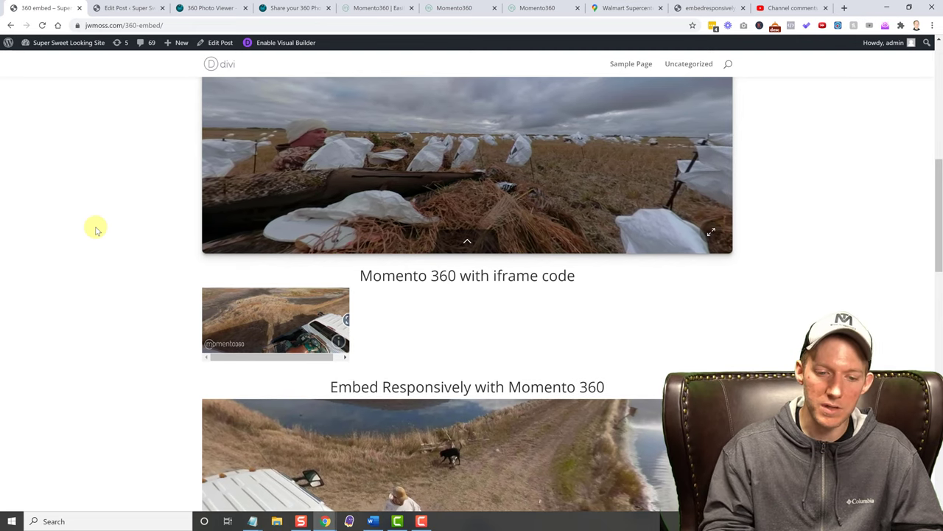
pyautogui.scroll(-5, 96, 230)
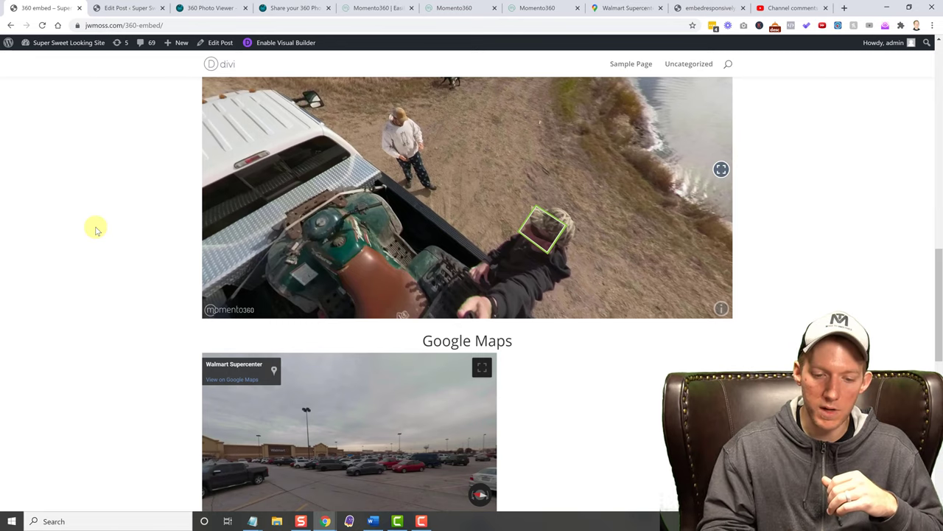
pyautogui.scroll(-2, 95, 230)
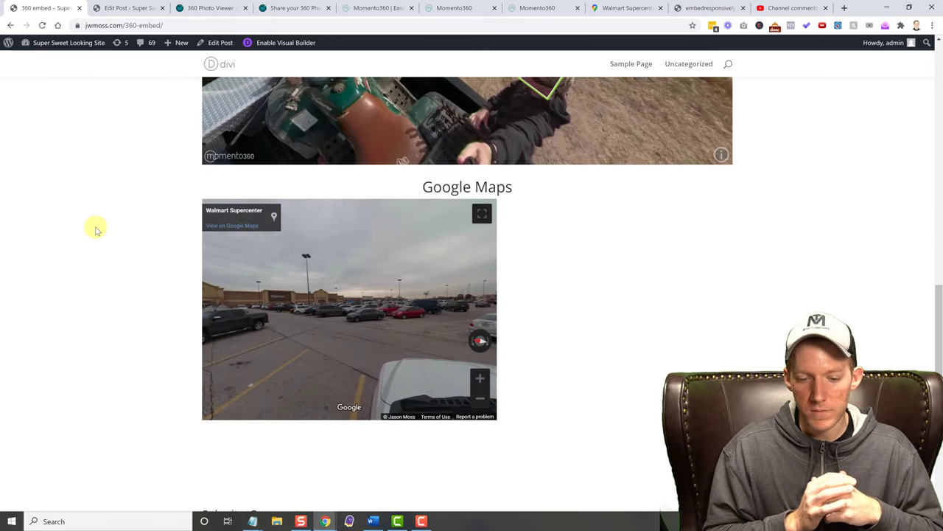